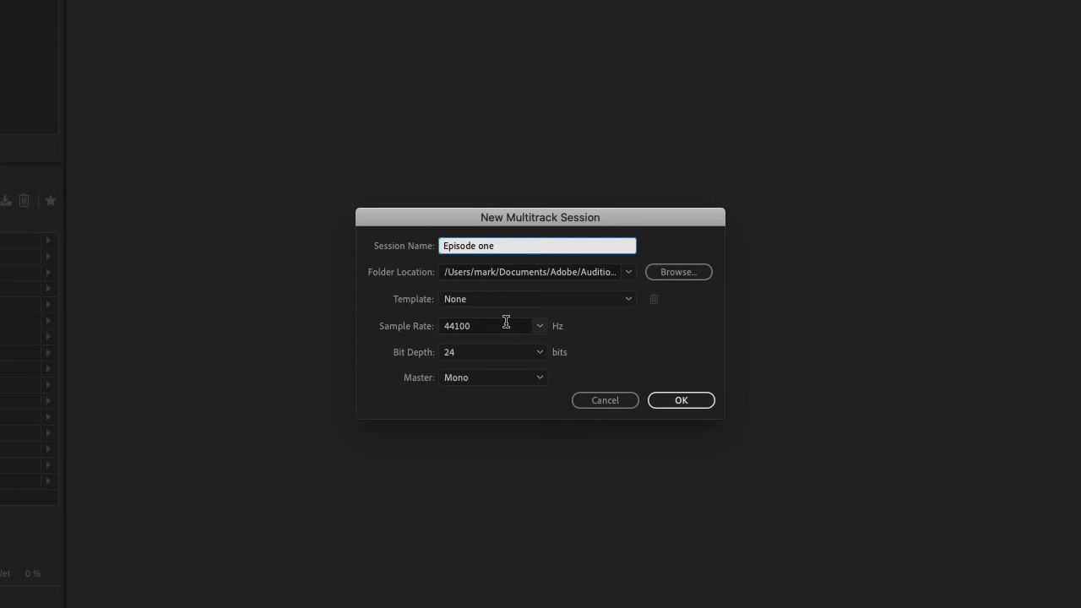
Step: Create the multitrack session Episode one with a 44100 Hz sample rate, 24-bit depth and a Mono master
left_click(539, 326)
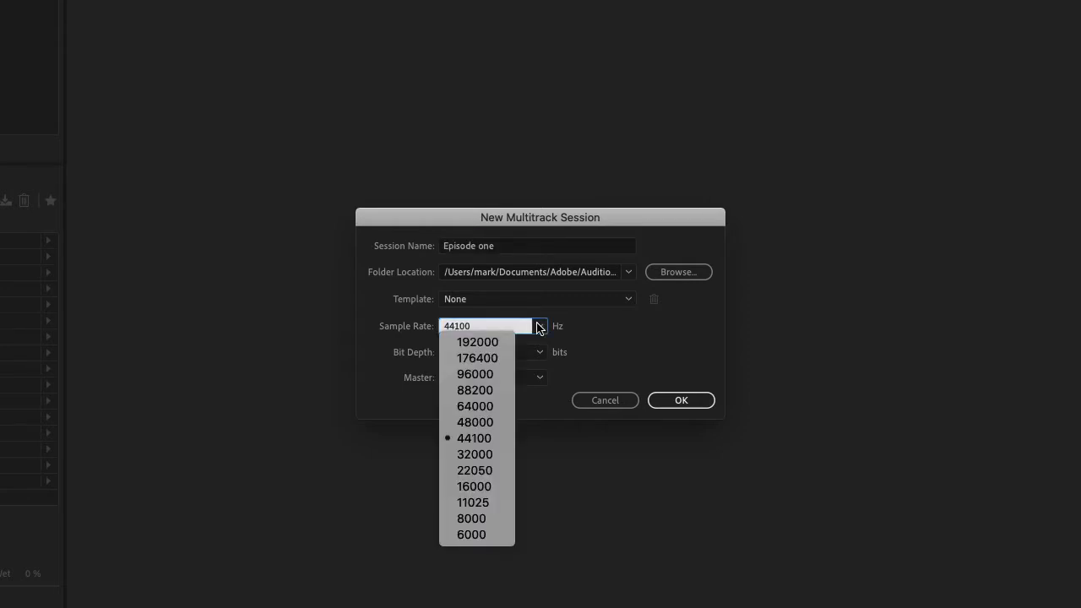
left_click(538, 327)
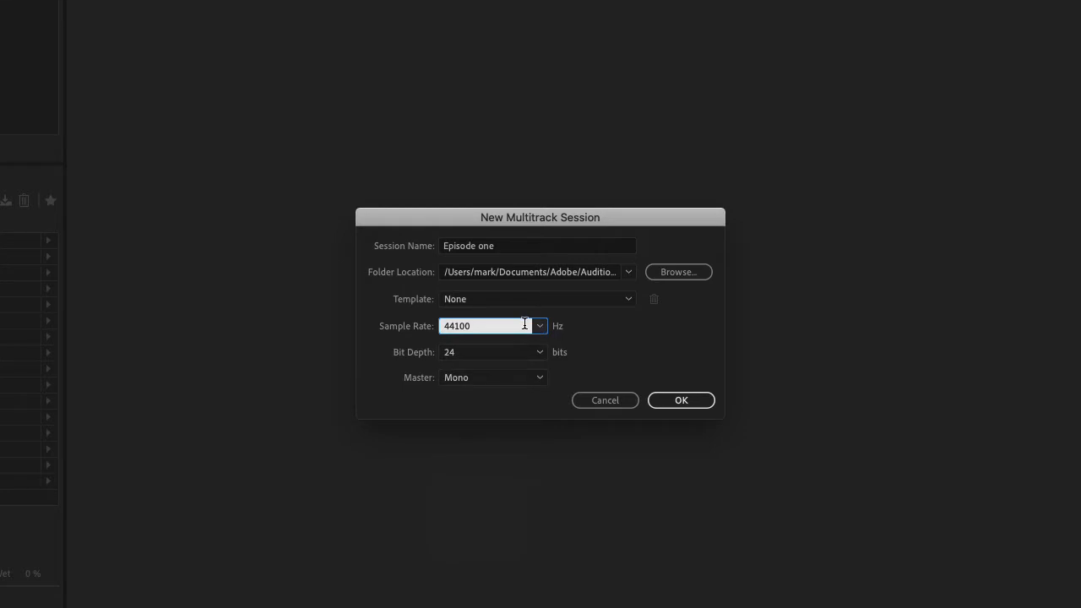
left_click(541, 326)
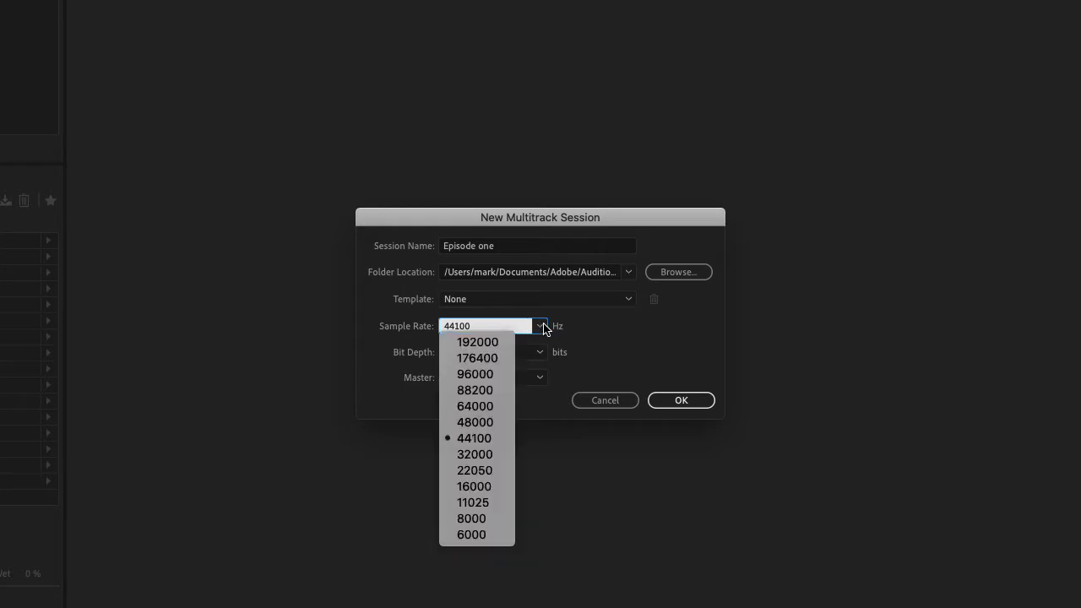
left_click(544, 328)
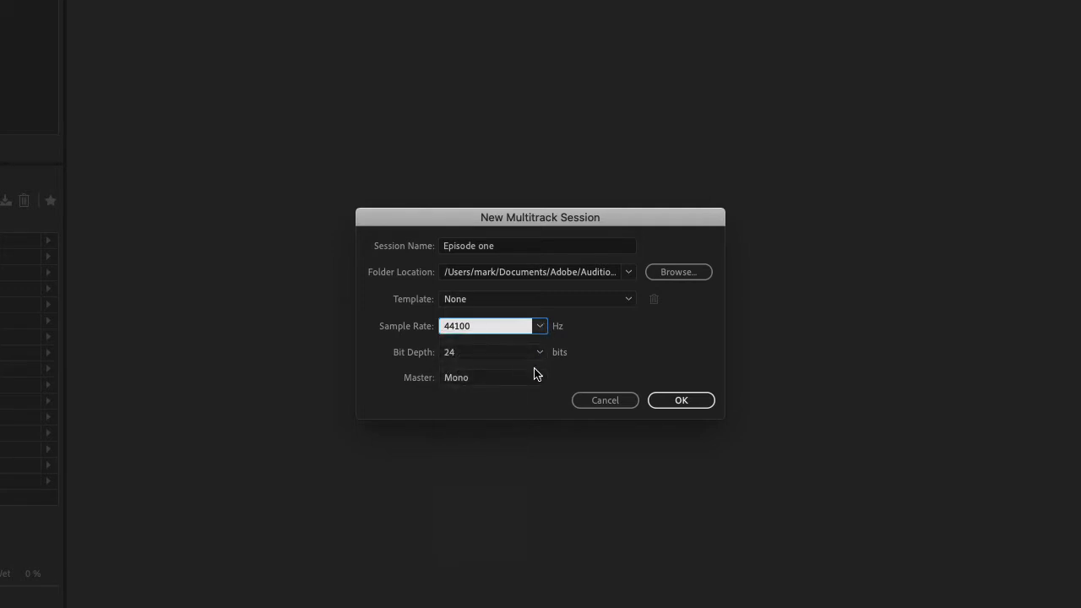
left_click(535, 382)
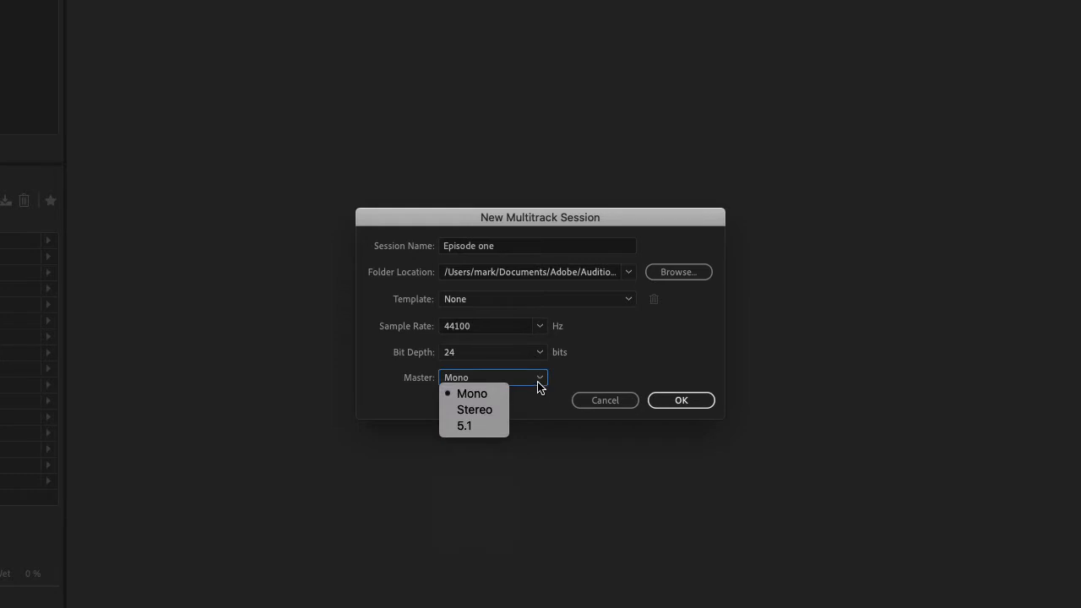
left_click(542, 383)
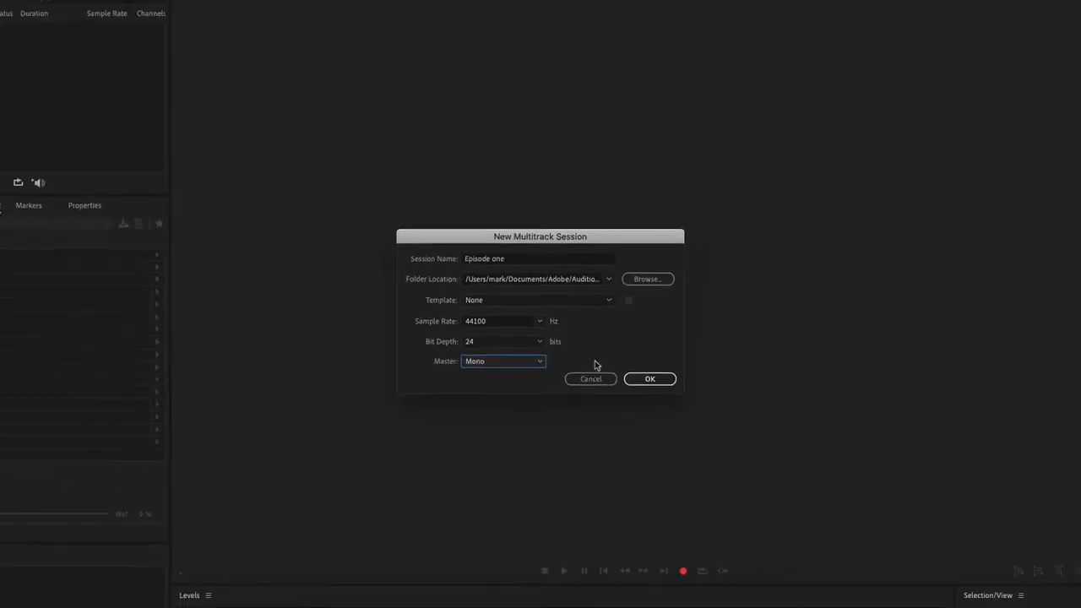
left_click(650, 378)
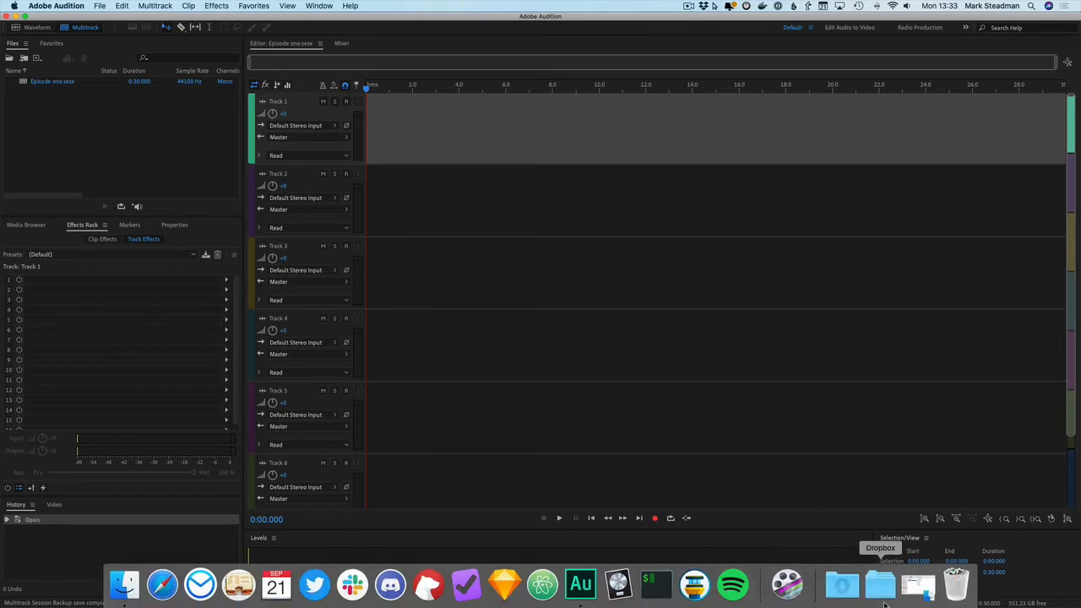
Step: From Finder's New episode folder, place Intro.wav at the start of Track 1 and Outro.wav at about 24.7 s on the same track
left_click(911, 603)
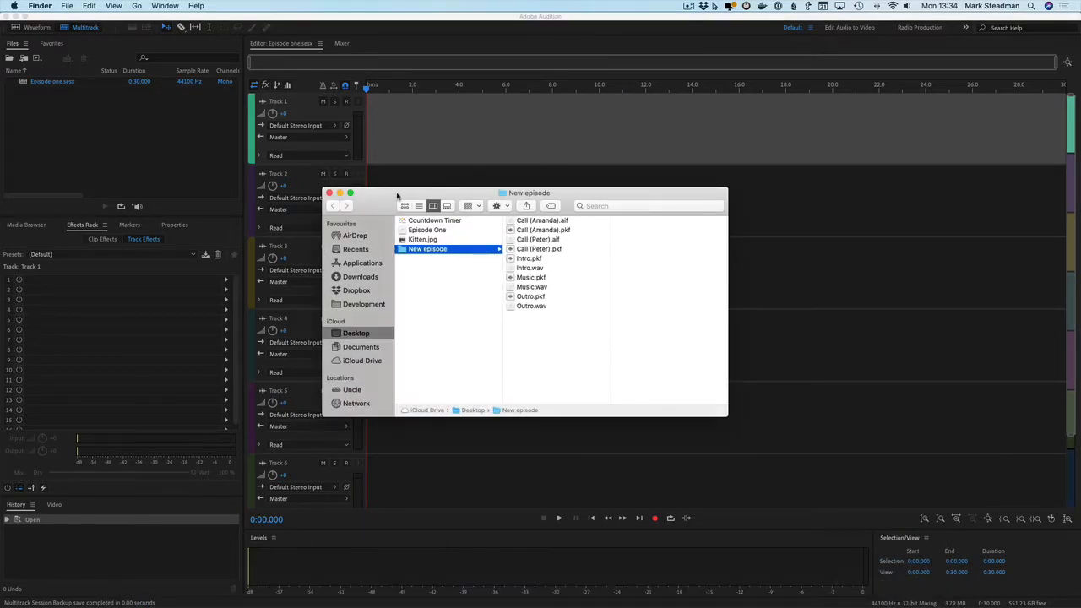
left_click_drag(396, 198, 275, 214)
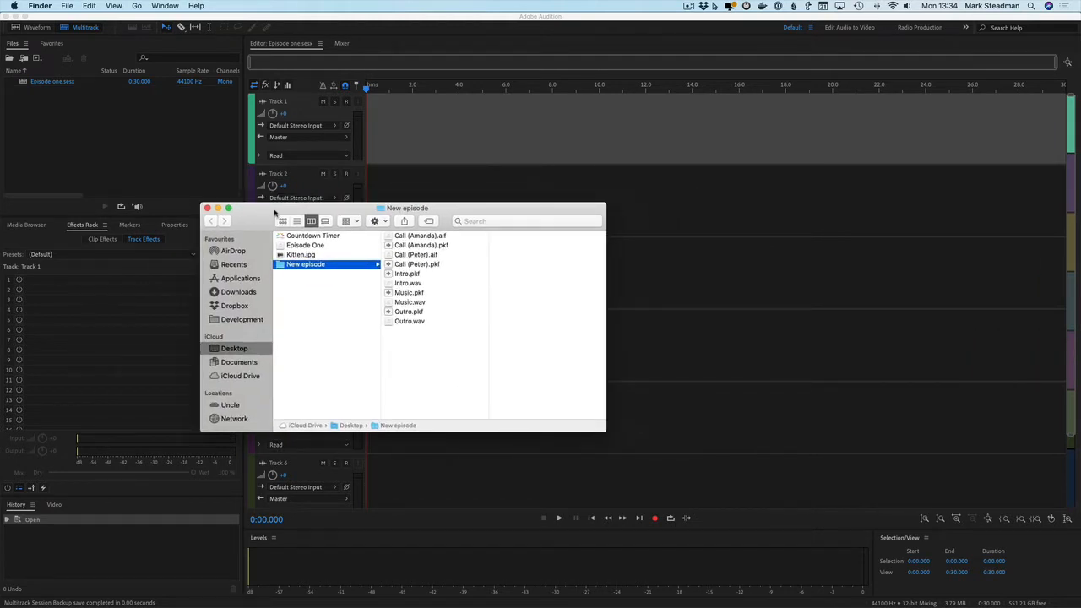
left_click_drag(275, 212, 224, 183)
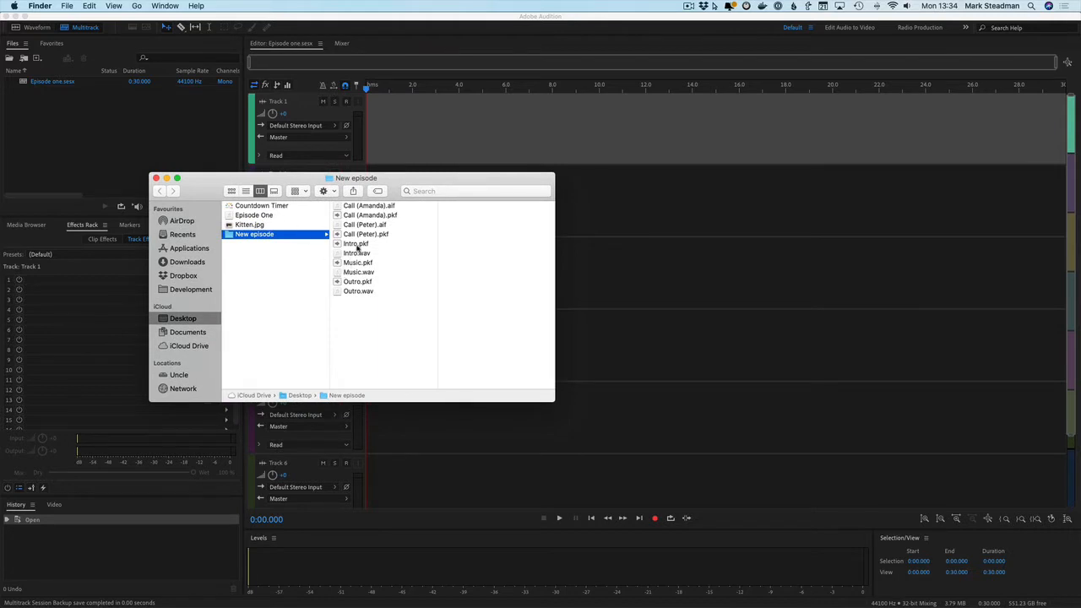
left_click_drag(356, 254, 363, 130)
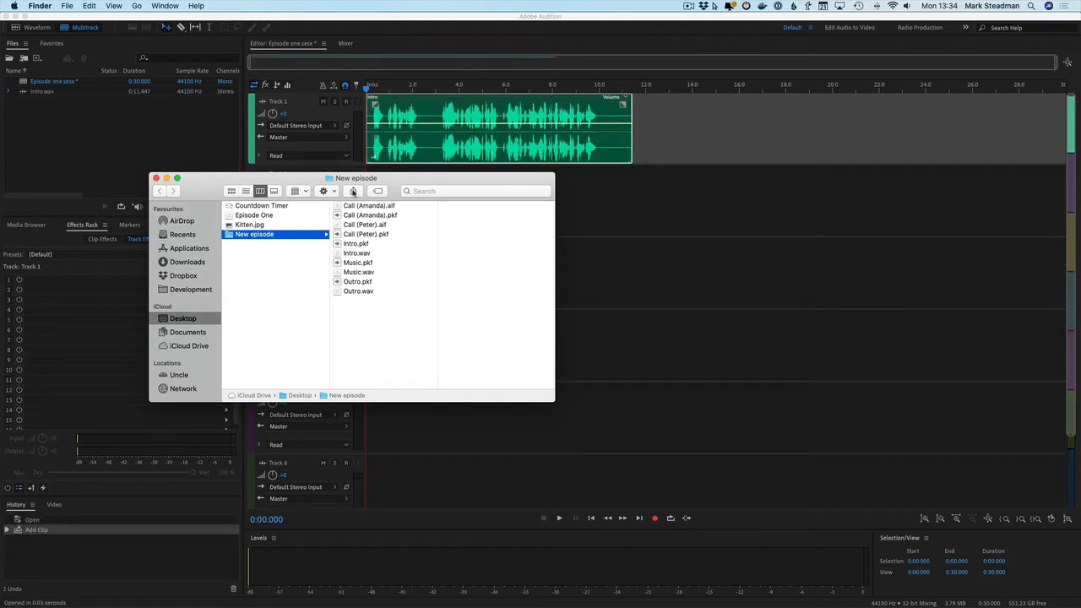
left_click_drag(359, 291, 942, 129)
Step: Add both call .aif recordings from the New episode folder to Tracks 2 and 3, starting at about 9.8 s where the intro speech ends
key("super+Tab")
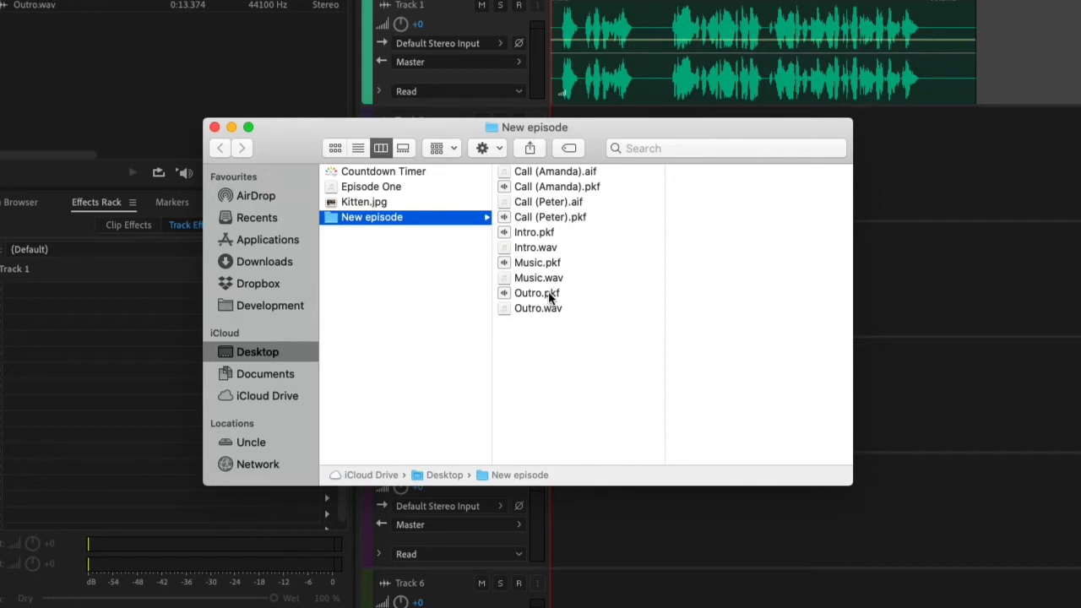
left_click(560, 201)
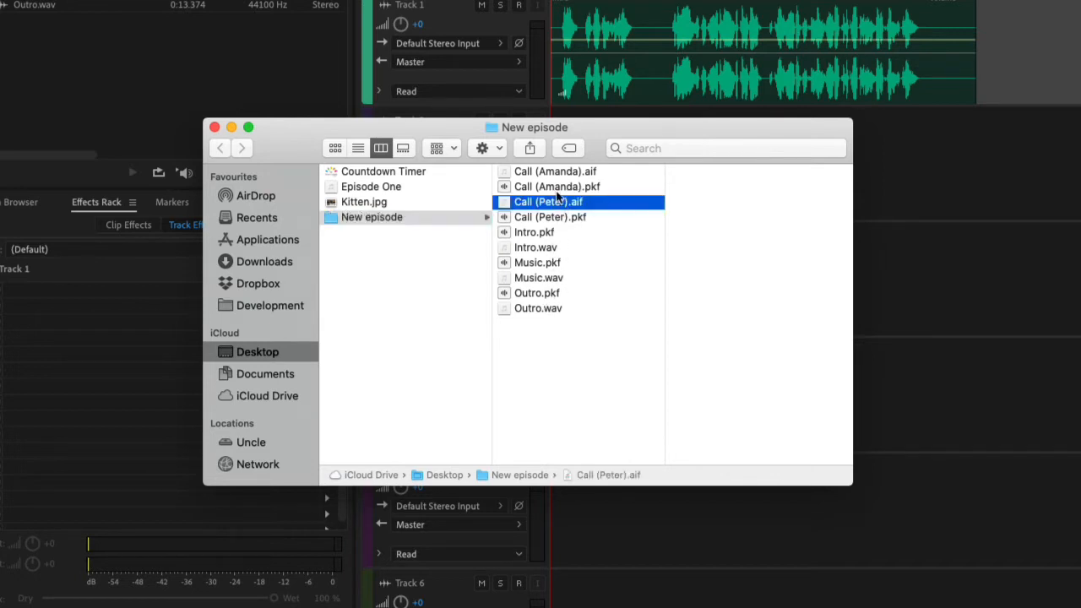
left_click(558, 173, "super")
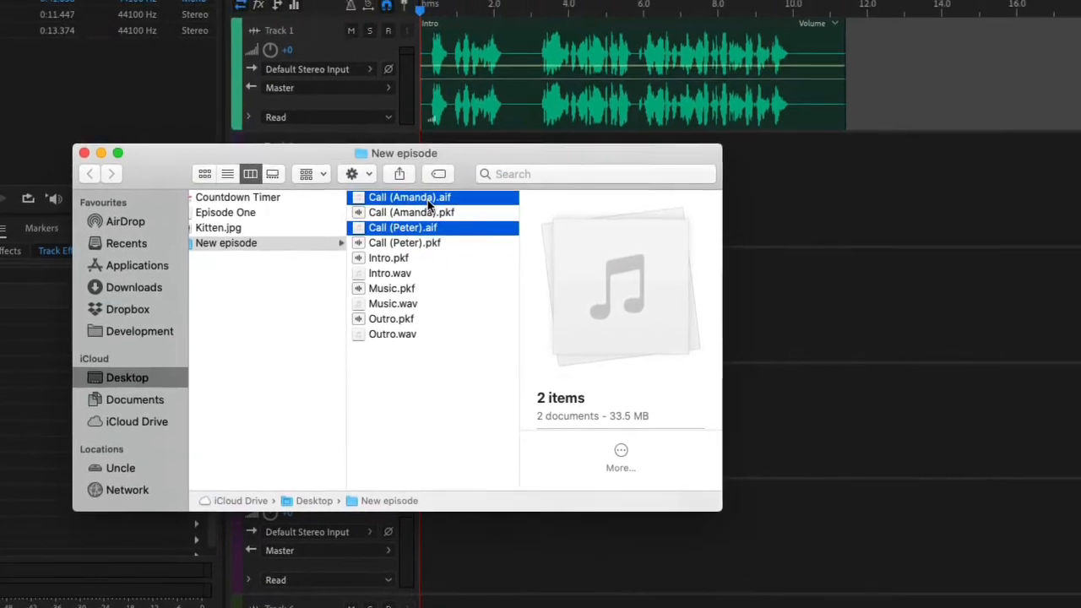
left_click_drag(558, 173, 984, 175)
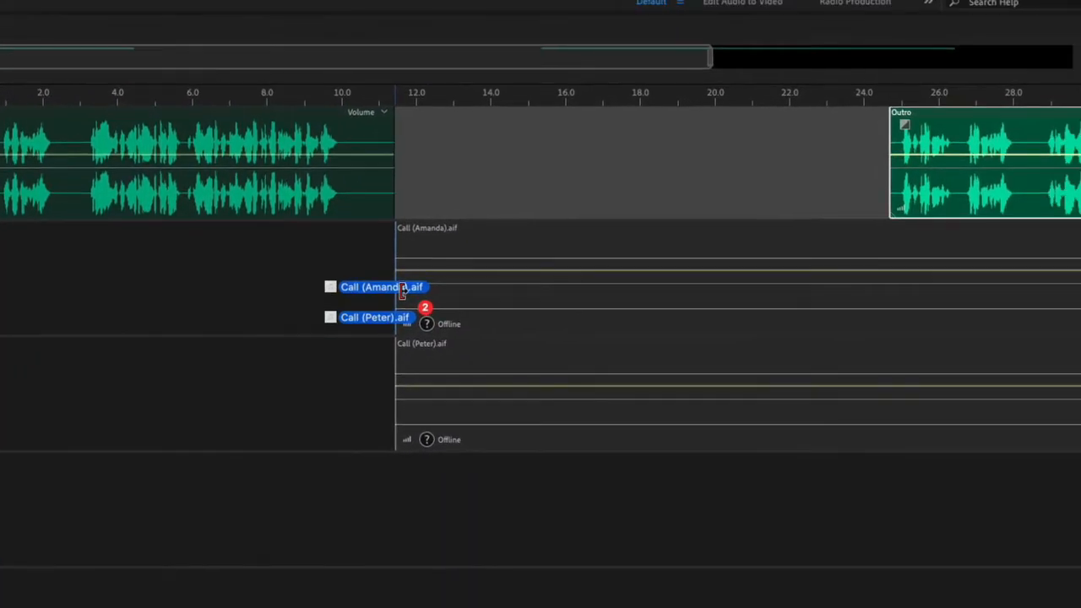
left_click_drag(403, 291, 351, 295)
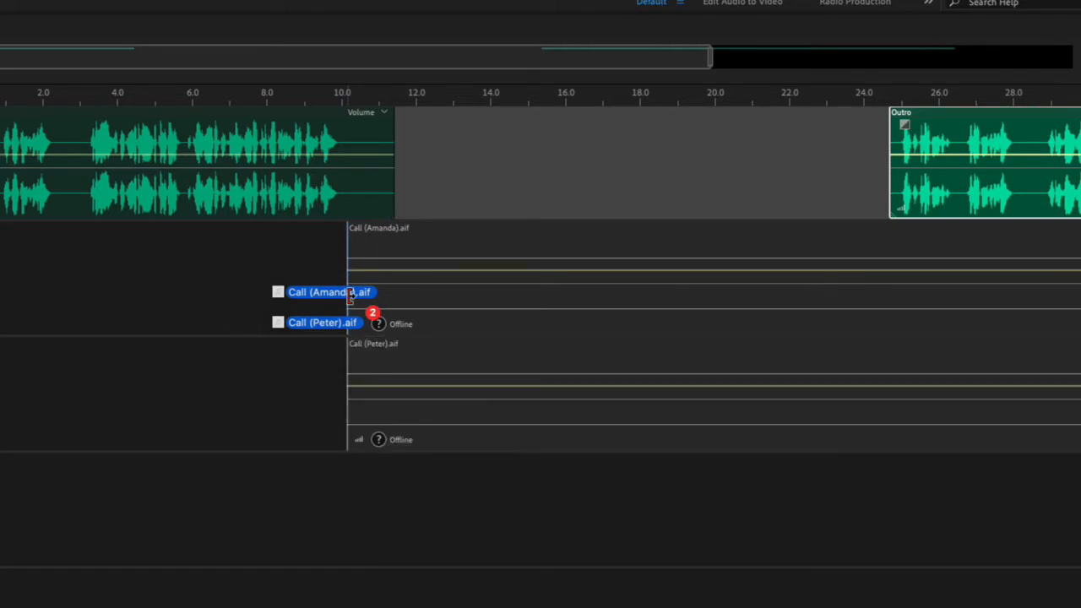
left_click_drag(351, 296, 340, 296)
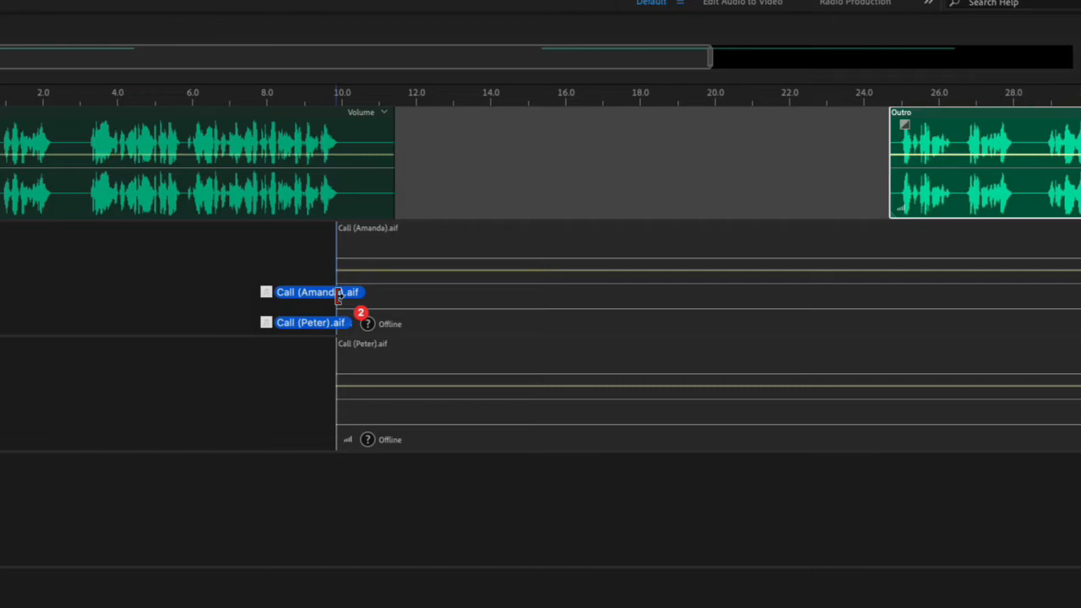
left_click_drag(338, 294, 338, 295)
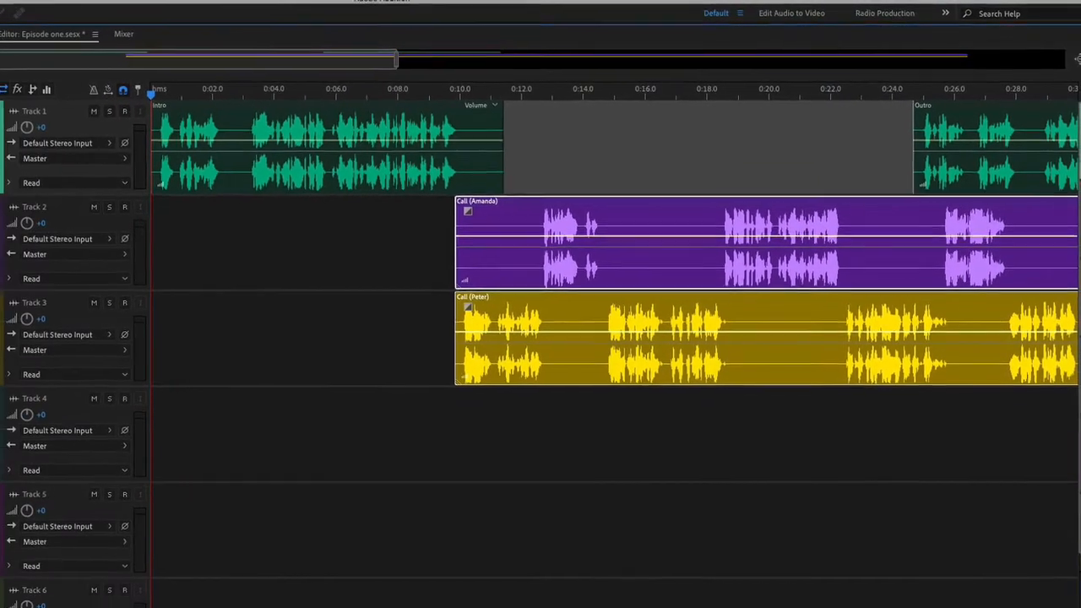
Step: Move Track 3 above Track 2 in the session's track order
left_click_drag(43, 342, 44, 212)
left_click_drag(211, 189, 207, 186)
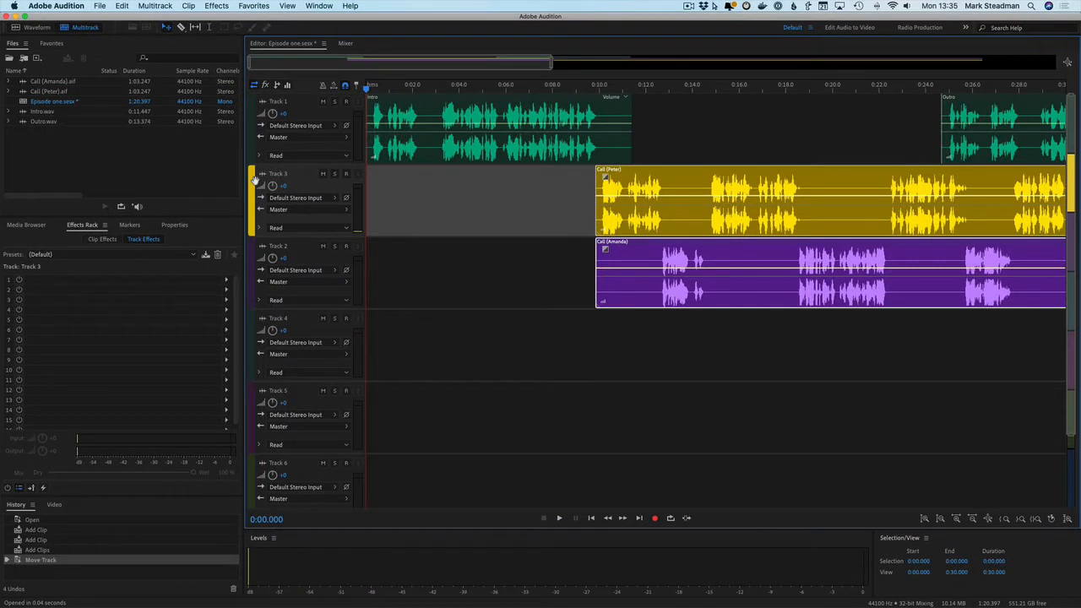
Step: Place Music.wav from Finder's New episode folder at the start of Track 4
key("super+Tab")
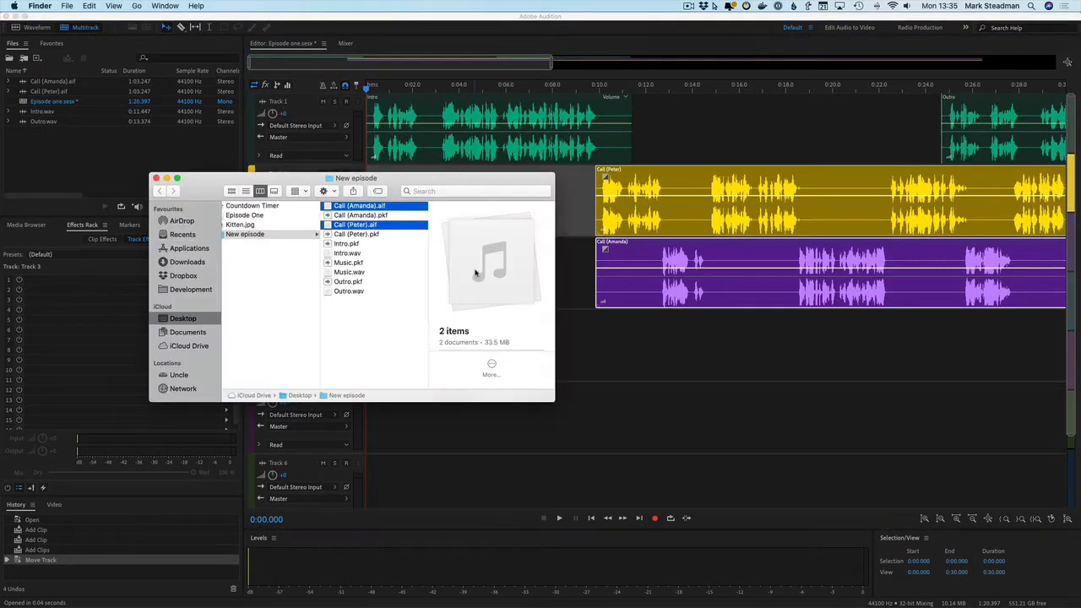
left_click(355, 264)
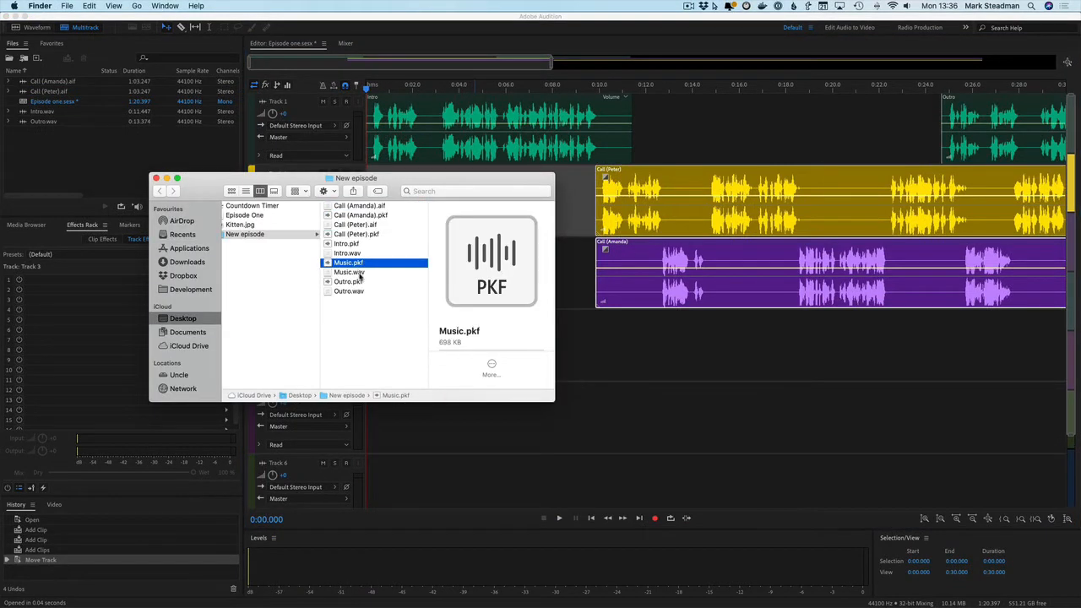
left_click_drag(348, 272, 360, 351)
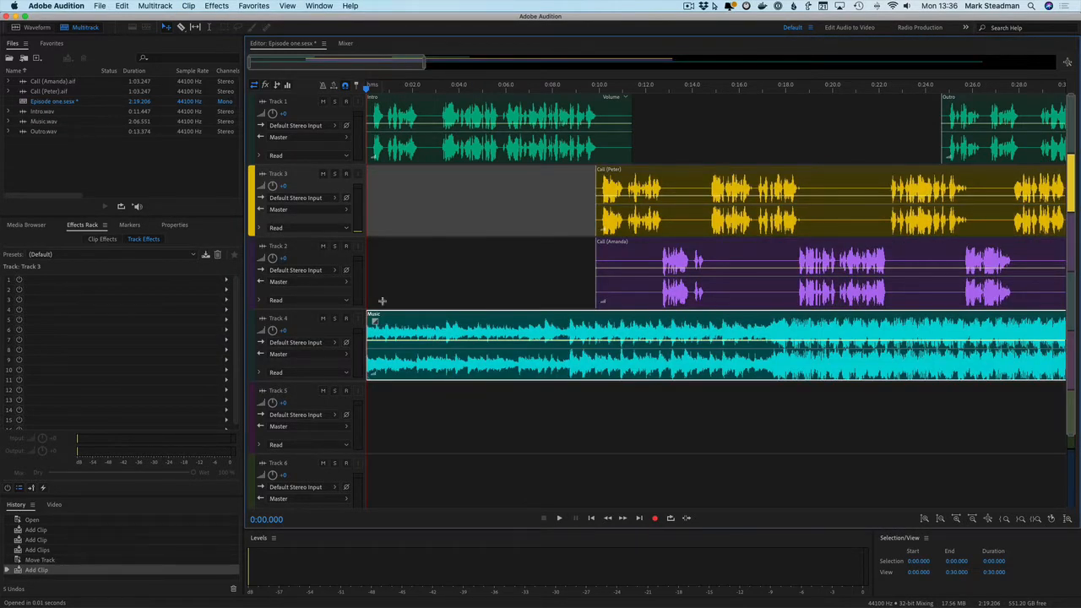
Step: Examine how the intro, call, outro and music clips line up along the timeline, both in overview and in detail
scroll(391, 272, "up", 2)
scroll(391, 273, "down", 5)
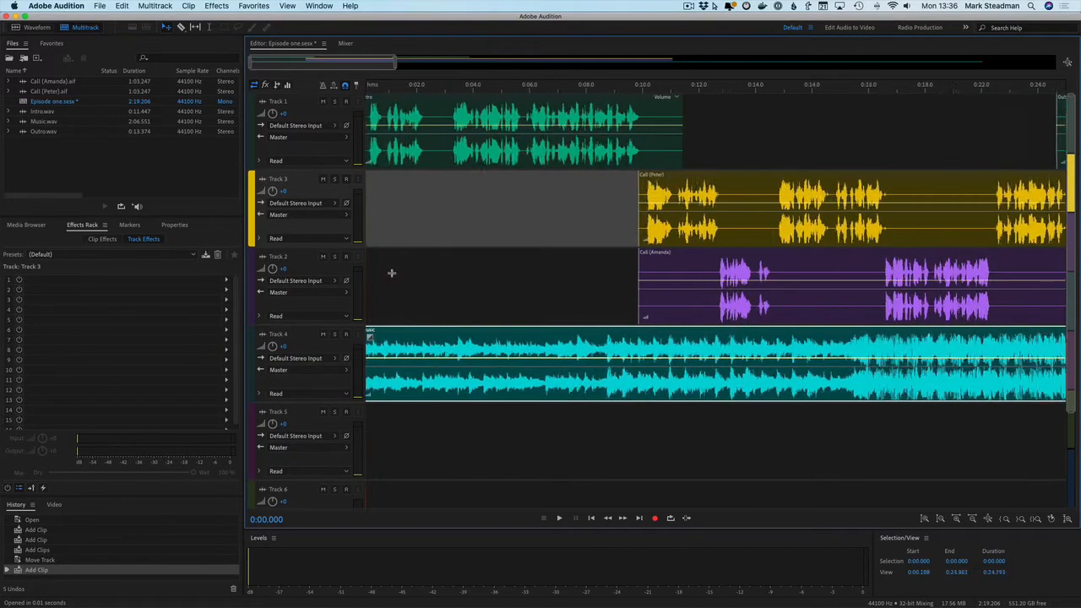
scroll(391, 273, "down", 3)
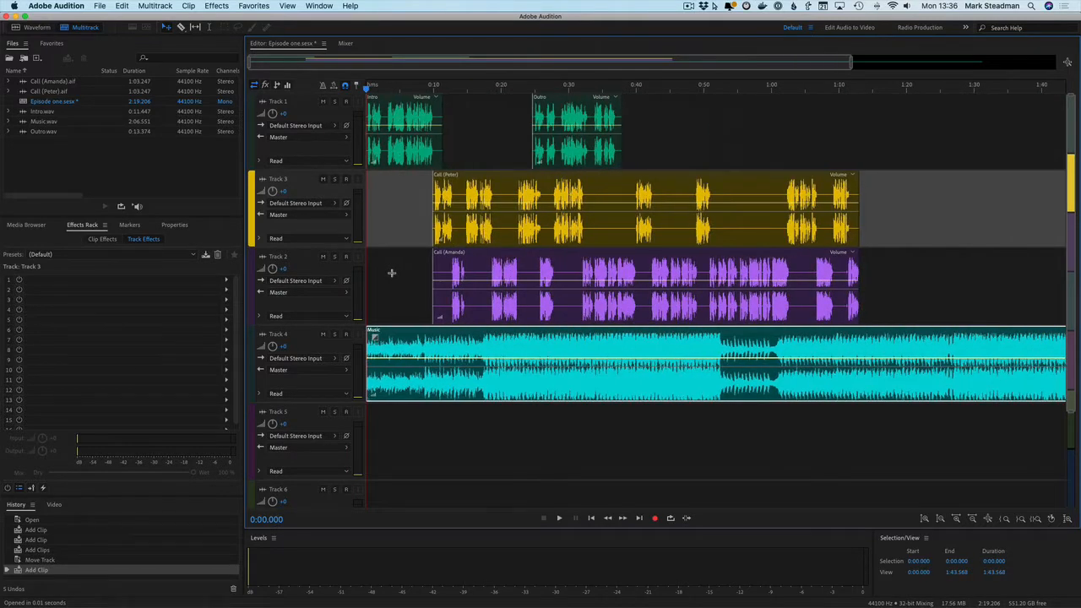
scroll(391, 272, "up", 5)
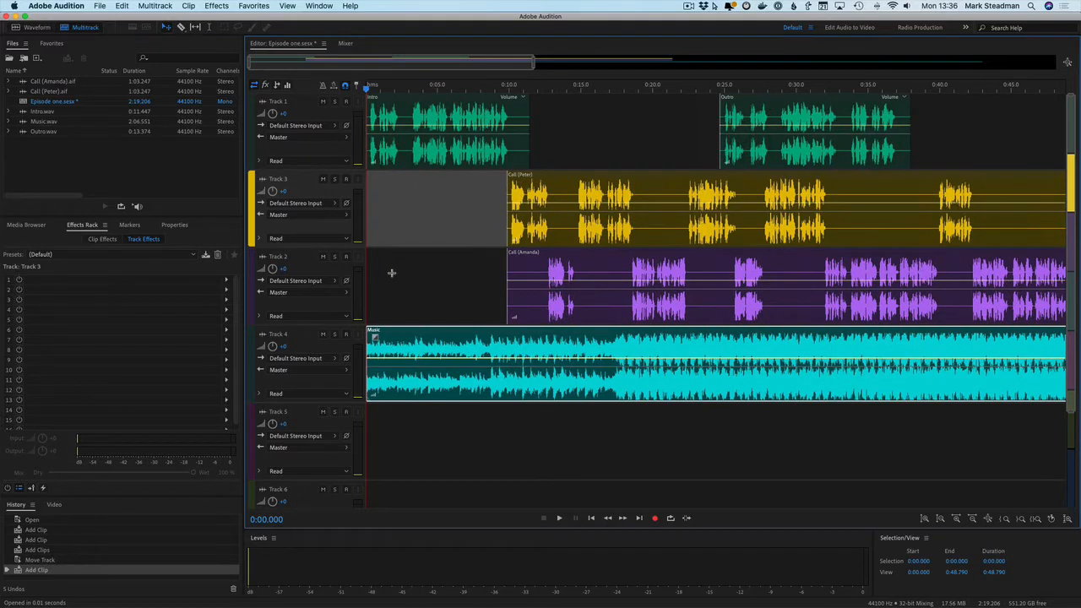
scroll(391, 273, "down", 4)
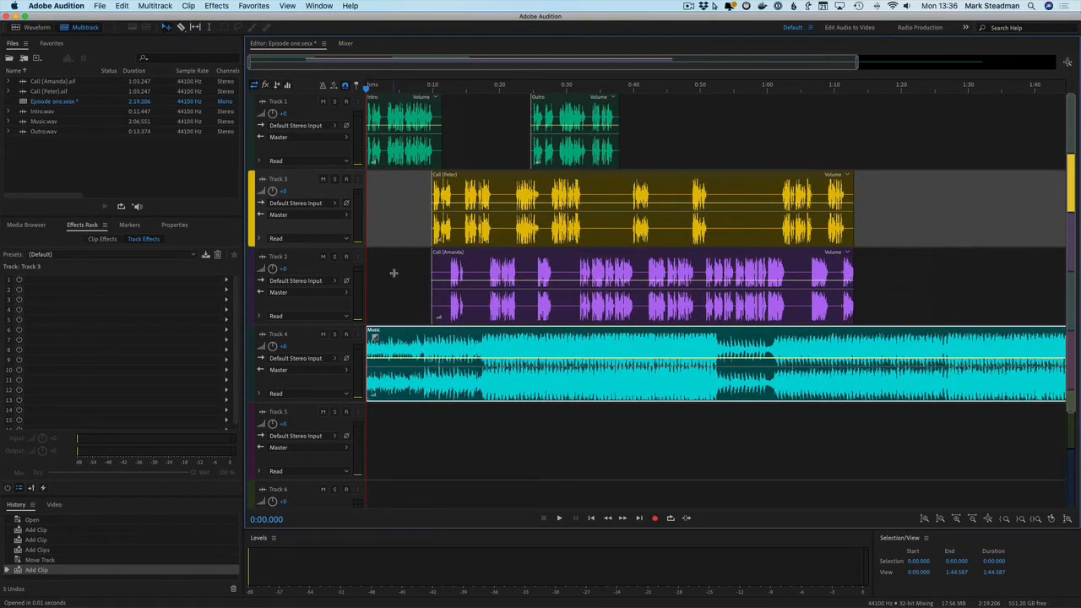
scroll(394, 272, "up", 5)
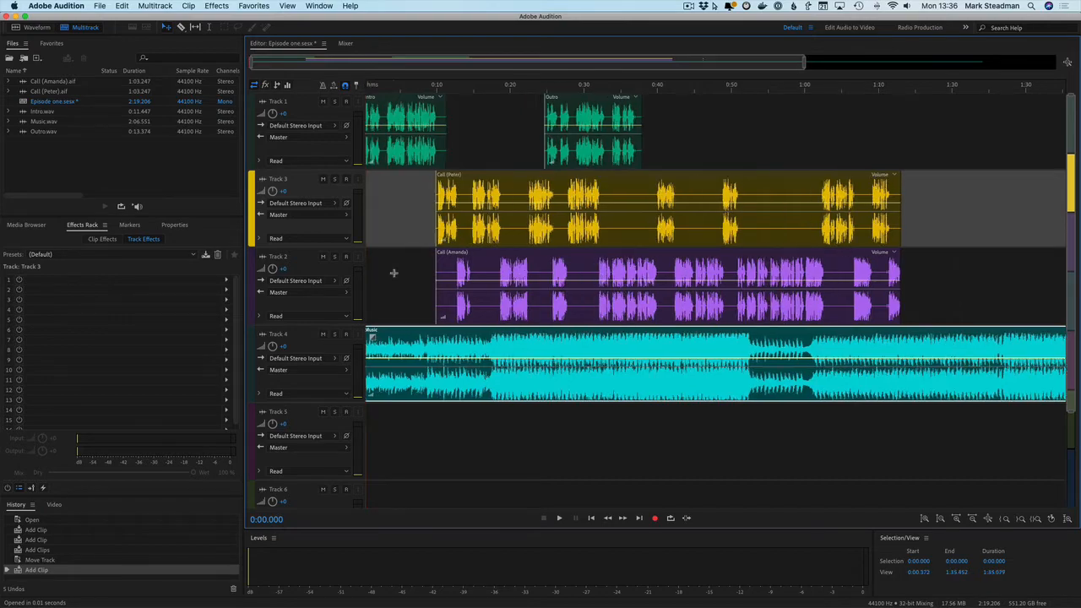
scroll(394, 273, "down", 5)
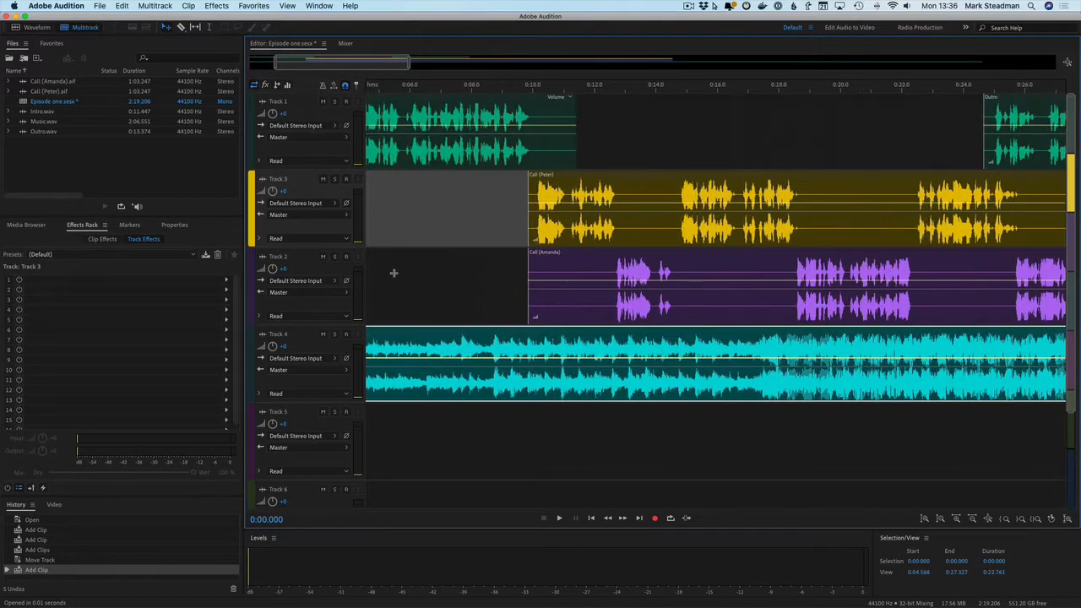
scroll(394, 273, "up", 8)
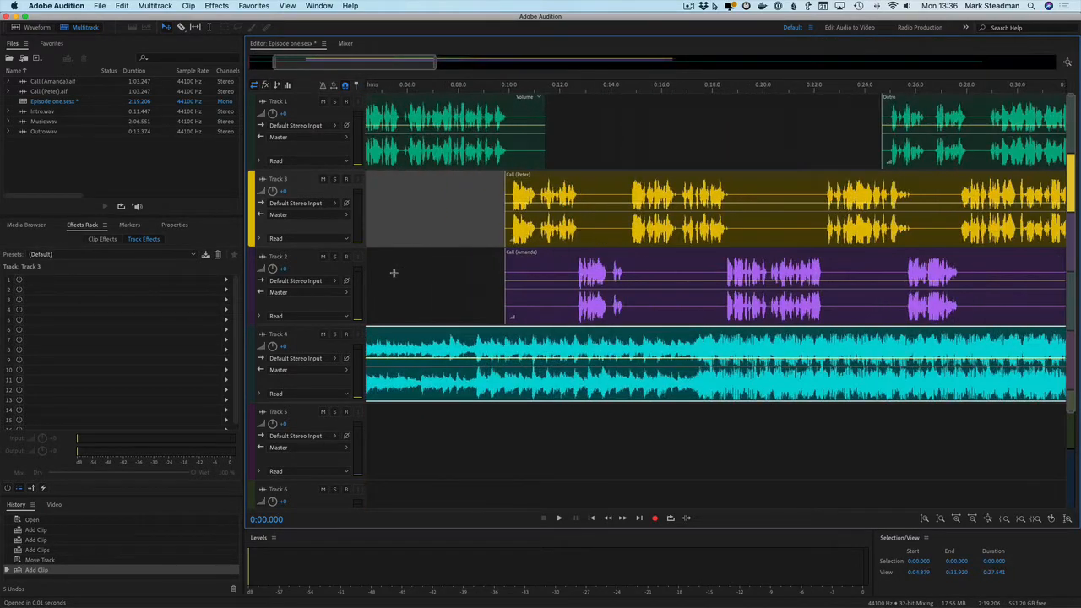
scroll(394, 272, "down", 8)
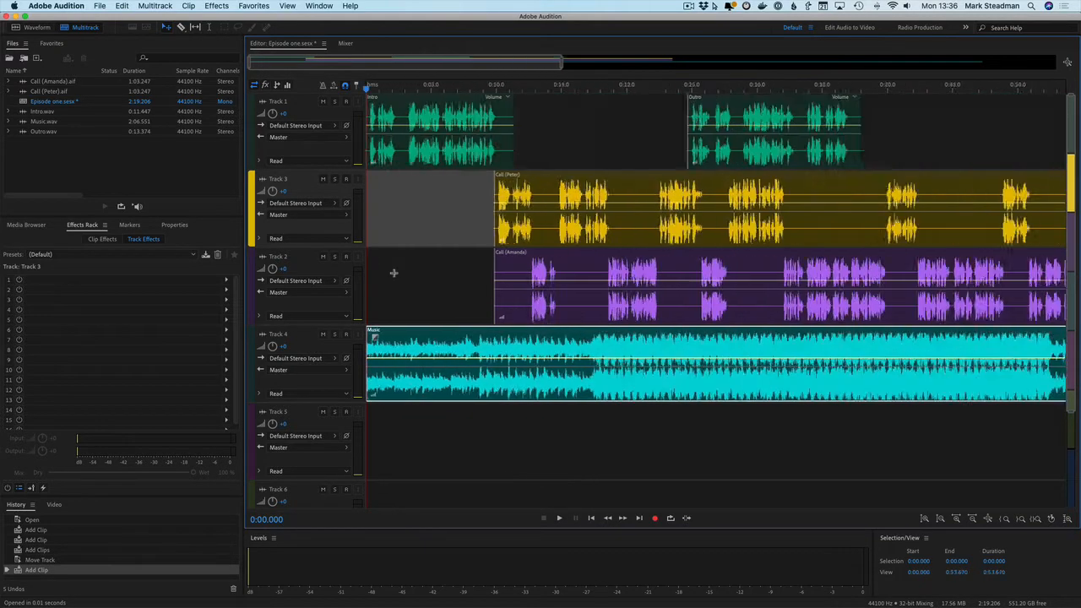
scroll(393, 273, "up", 10)
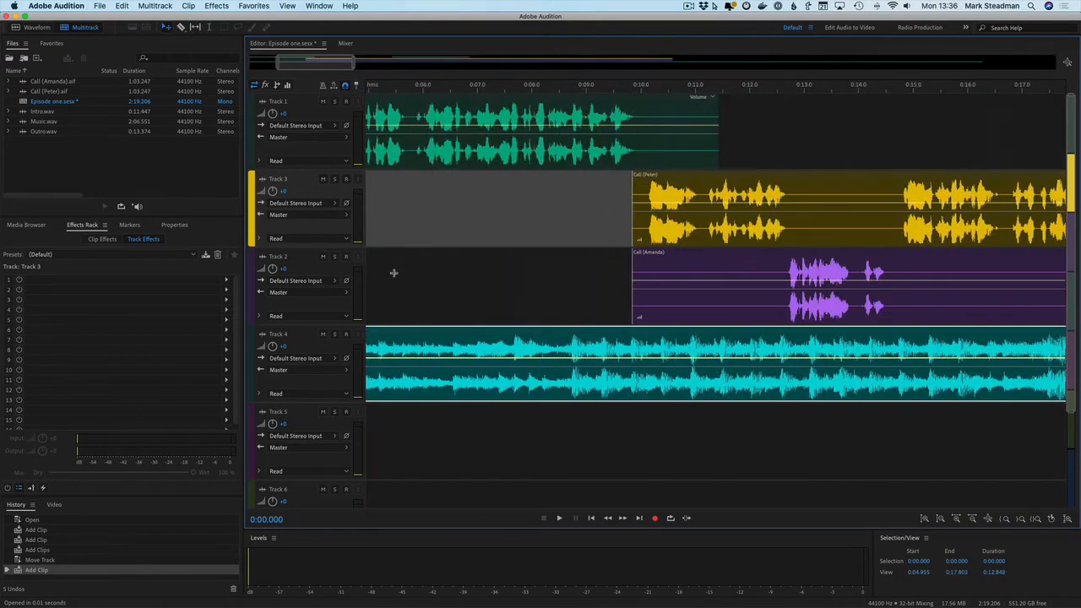
scroll(393, 273, "right", 5)
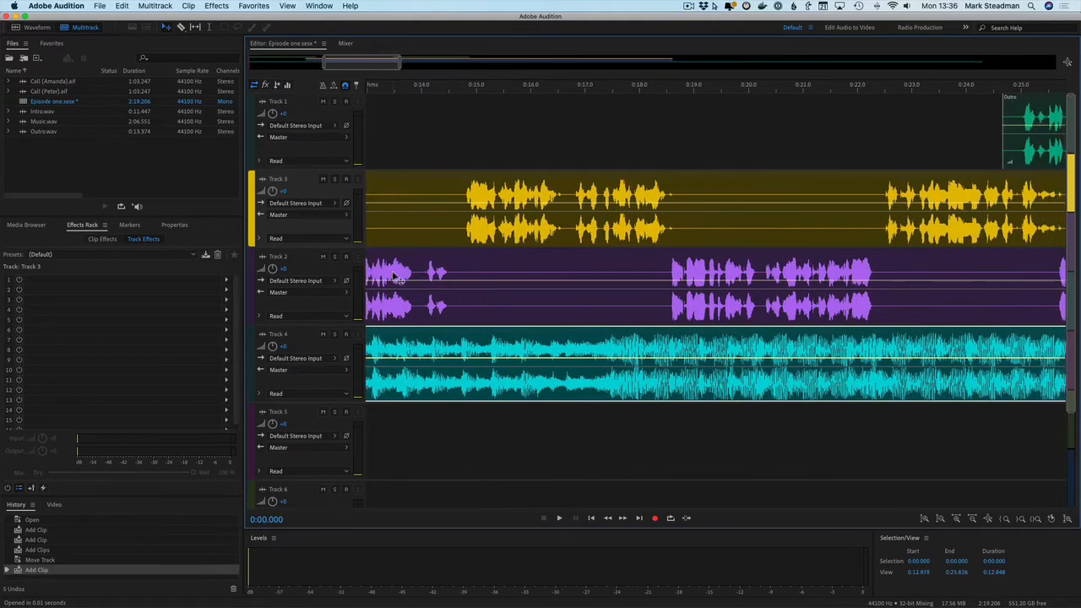
scroll(395, 277, "left", 10)
scroll(395, 279, "left", 1)
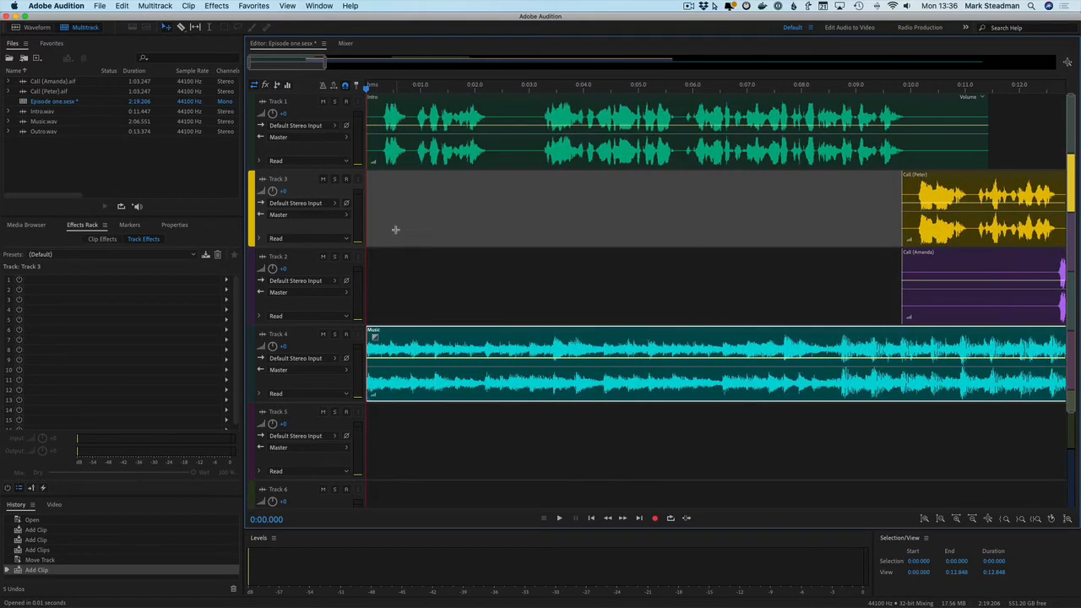
Step: Shift every clip except the music together along the timeline so the intro starts at about 8.2 s
left_click(415, 136)
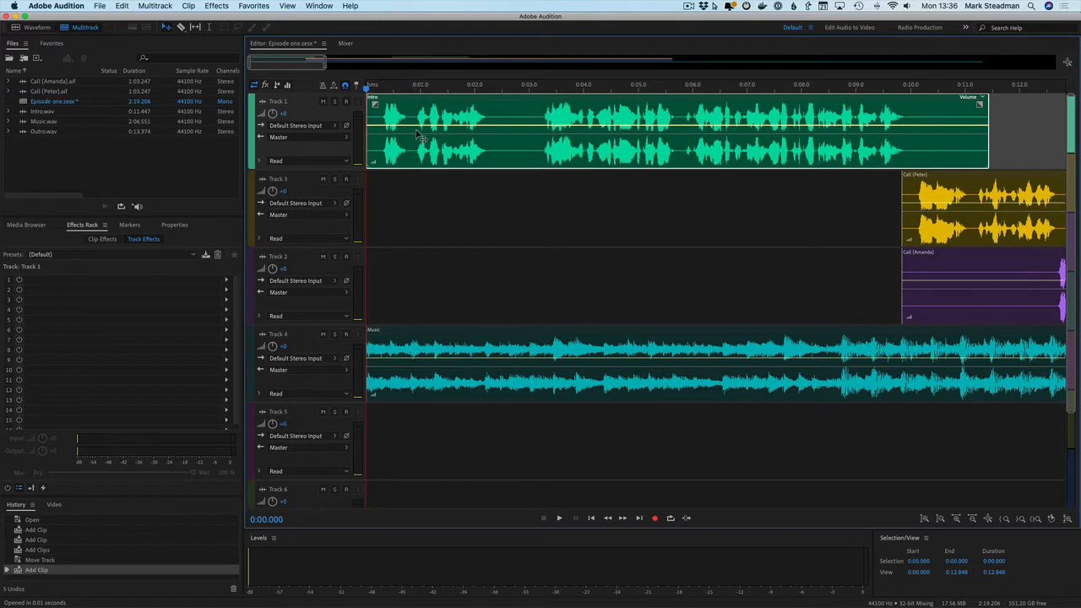
key("super+a")
left_click(410, 183, "super")
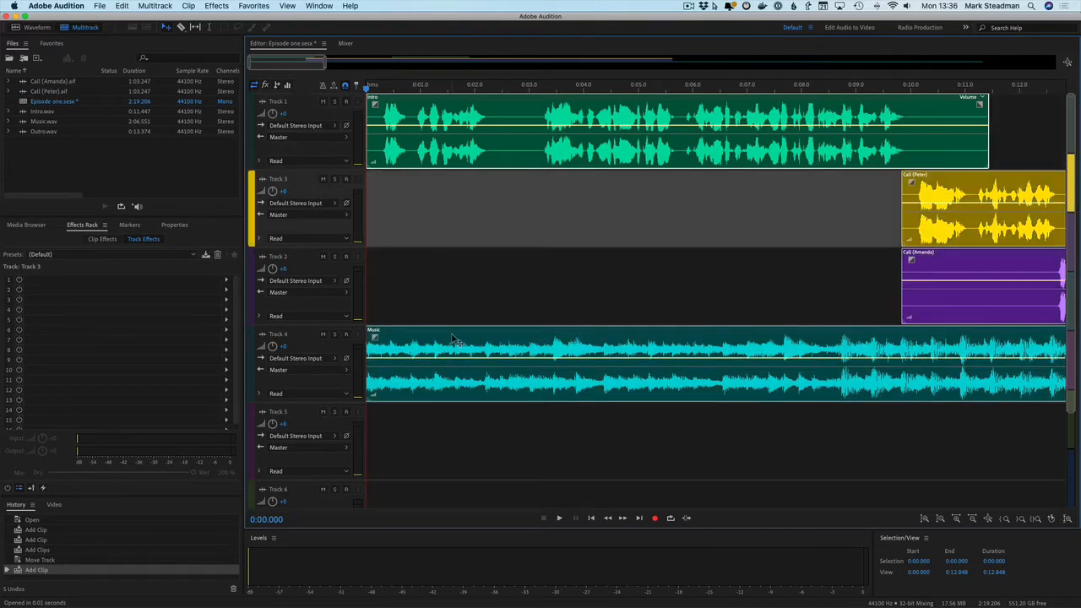
left_click(453, 335, "super")
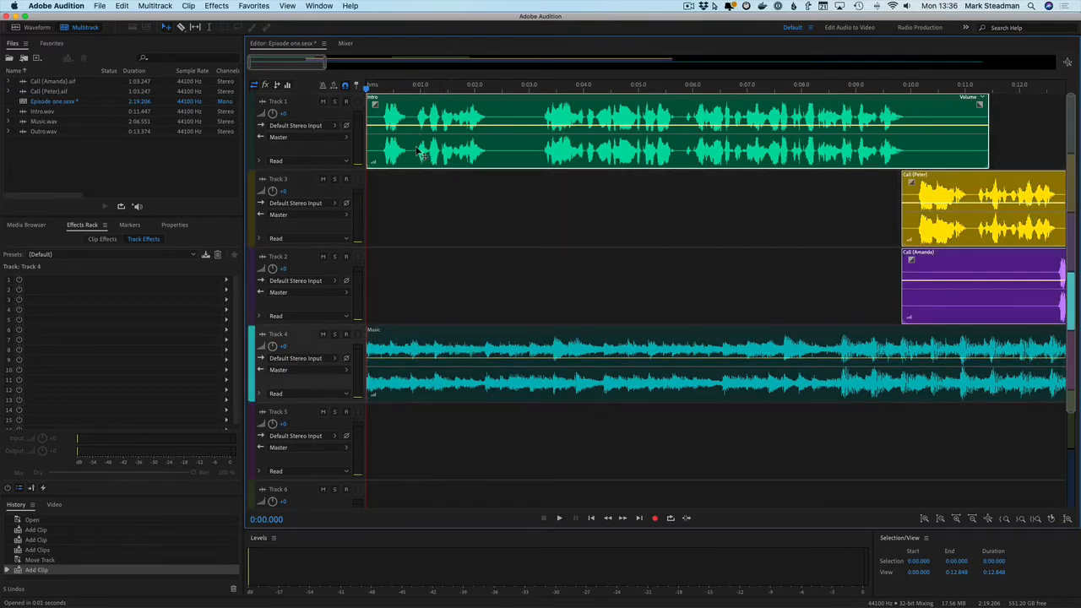
left_click_drag(426, 152, 867, 145)
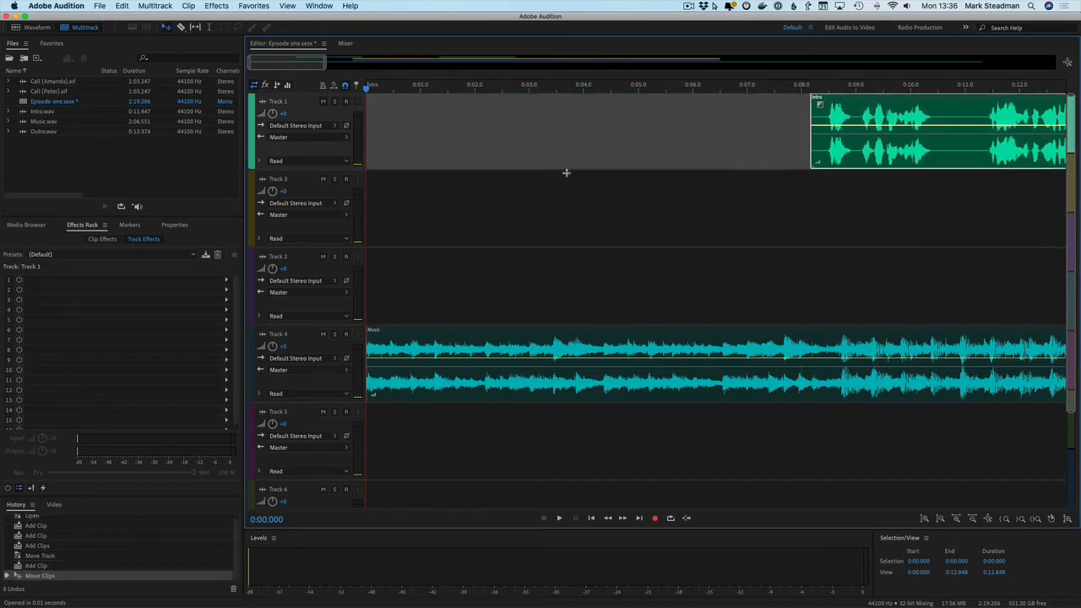
scroll(566, 173, "right", 3)
scroll(565, 173, "right", 3)
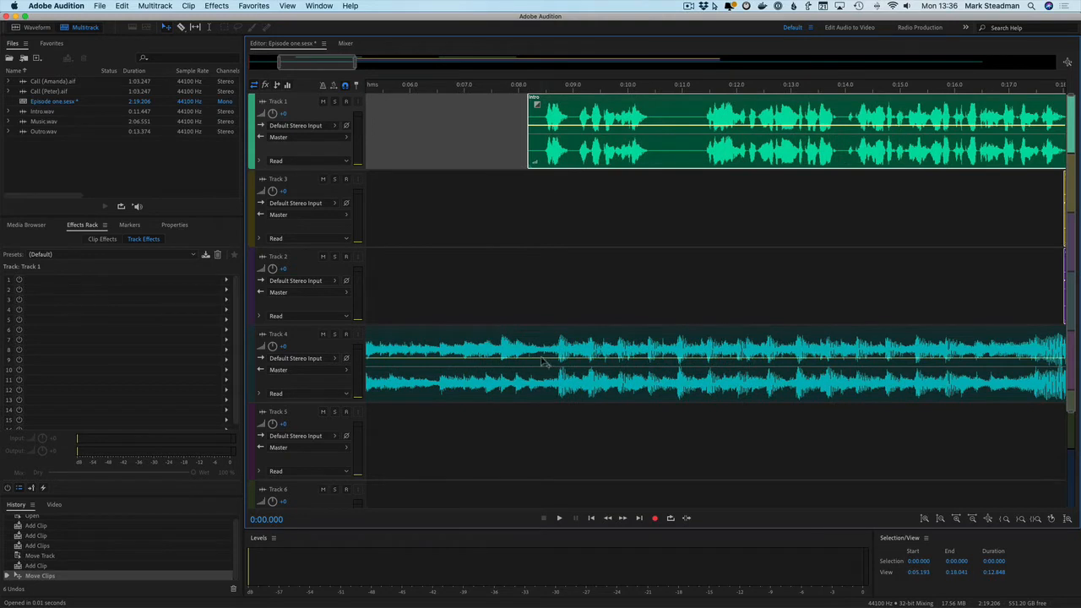
left_click(549, 338)
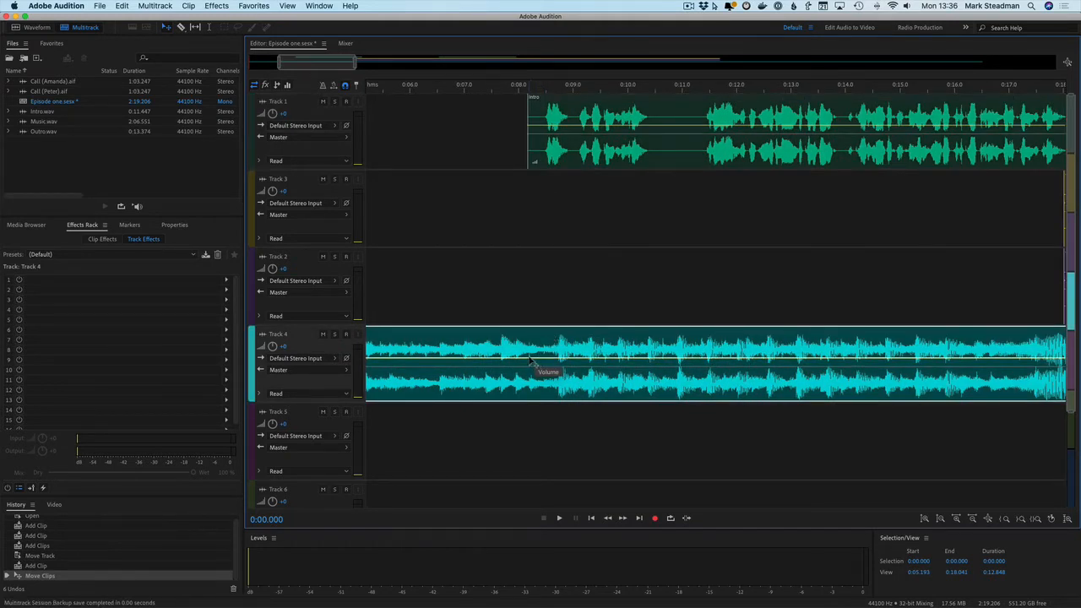
Step: Rename Track 1, which holds the intro and outro clips, as "Intro & Outro"
left_click(293, 104)
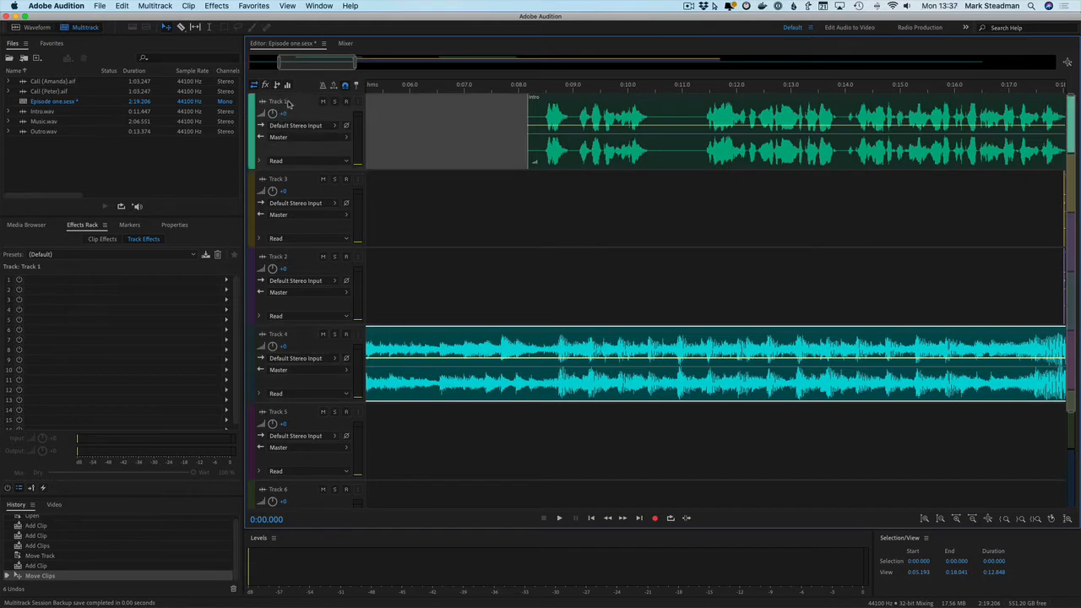
left_click(286, 103)
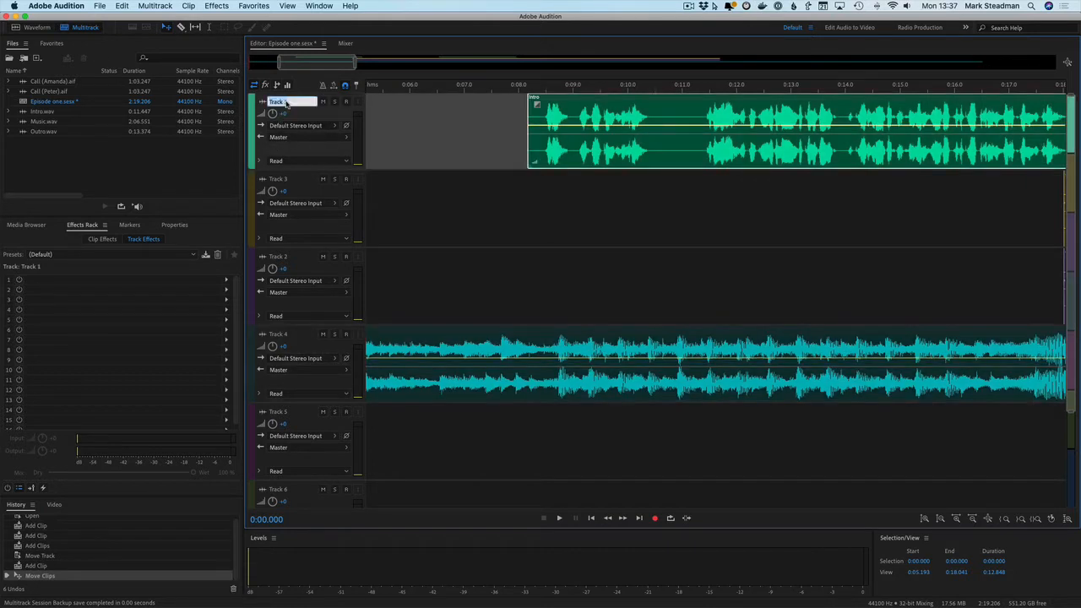
type("Intro & Outro")
key("Return")
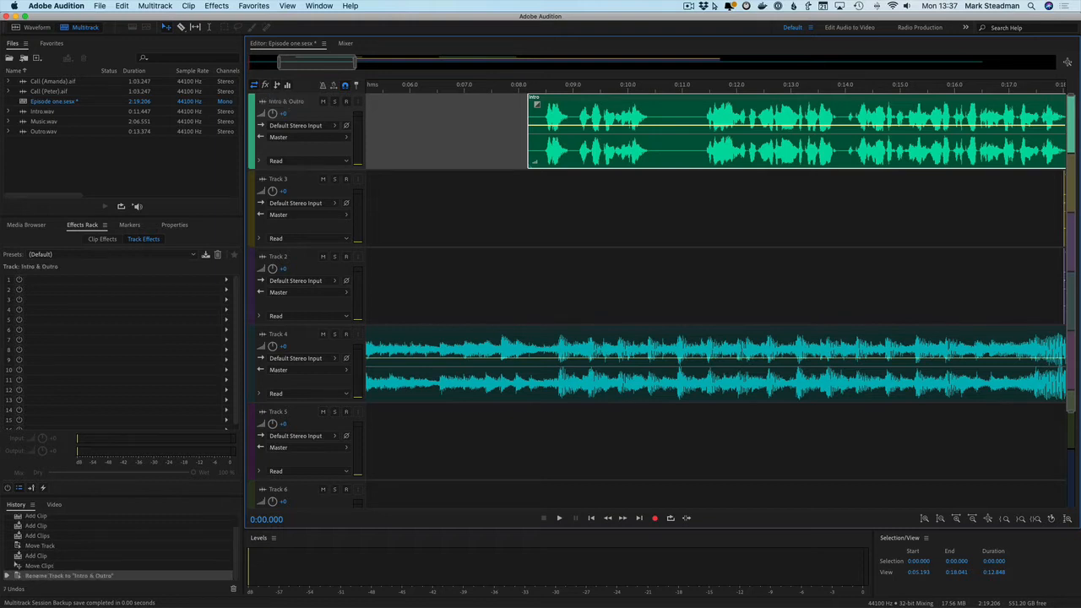
Step: Rename Tracks 3 and 2 with the first name of the speaker on each call recording
left_click(278, 179)
type("Peter")
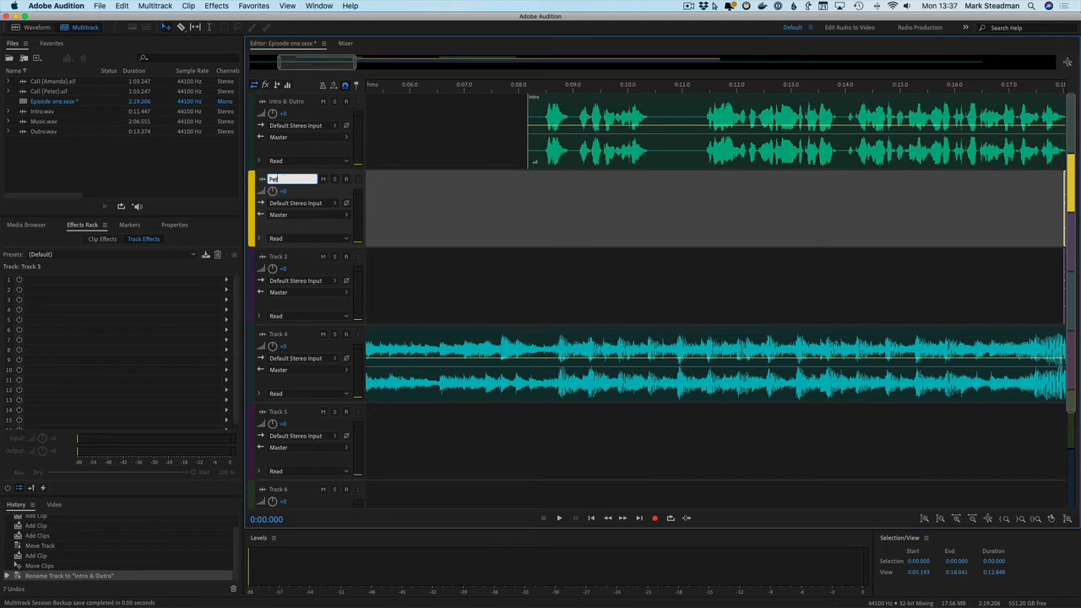
key("Return")
left_click(278, 256)
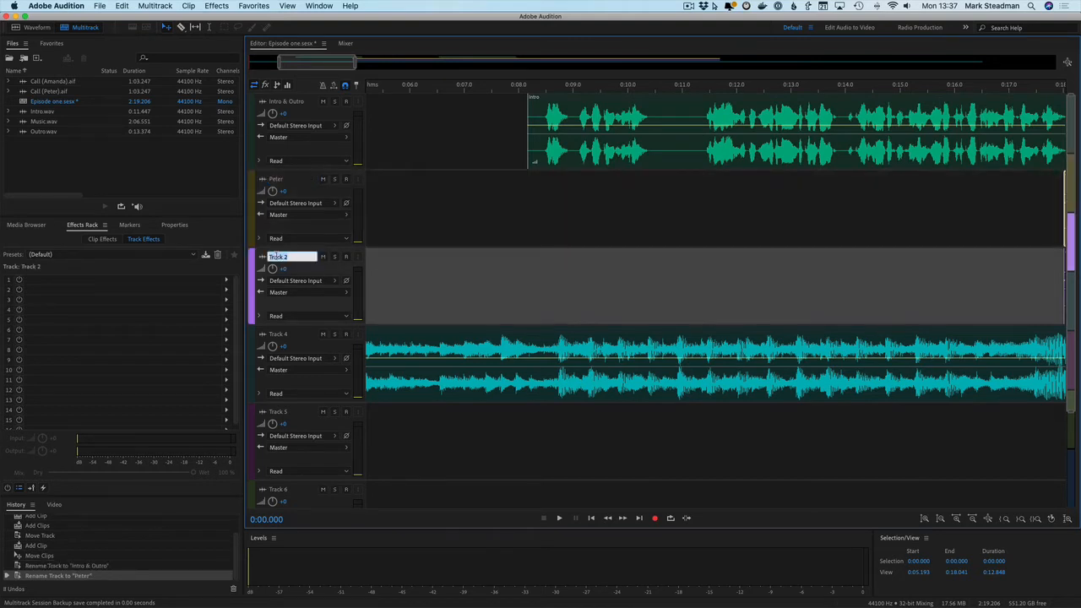
type("Amanda")
key("Return")
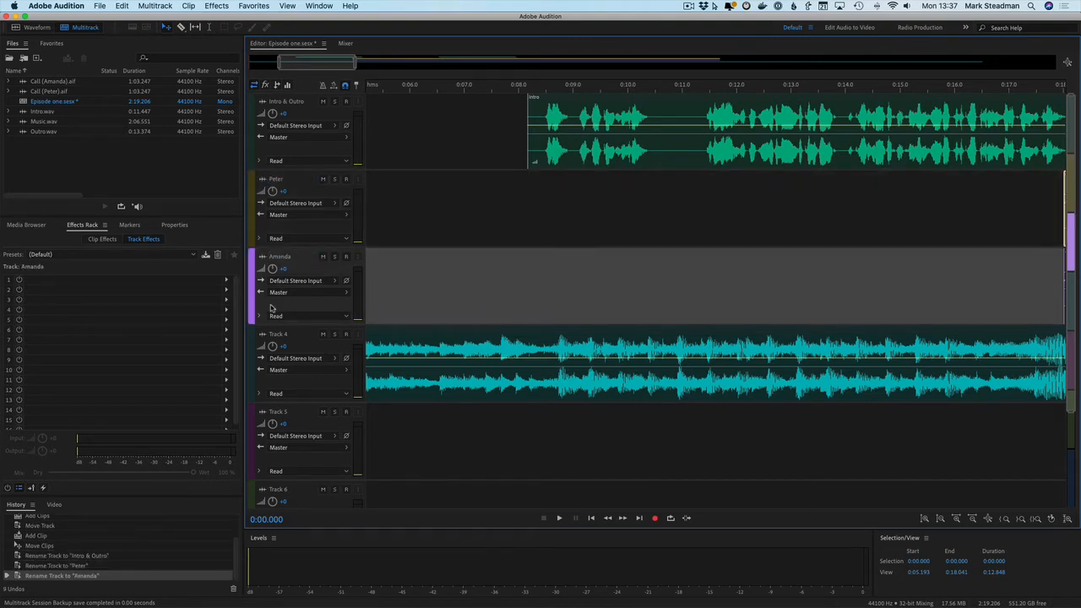
Step: Rename Track 4 as "Music" and set its track volume to -3 dB
left_click(284, 334)
type("Music")
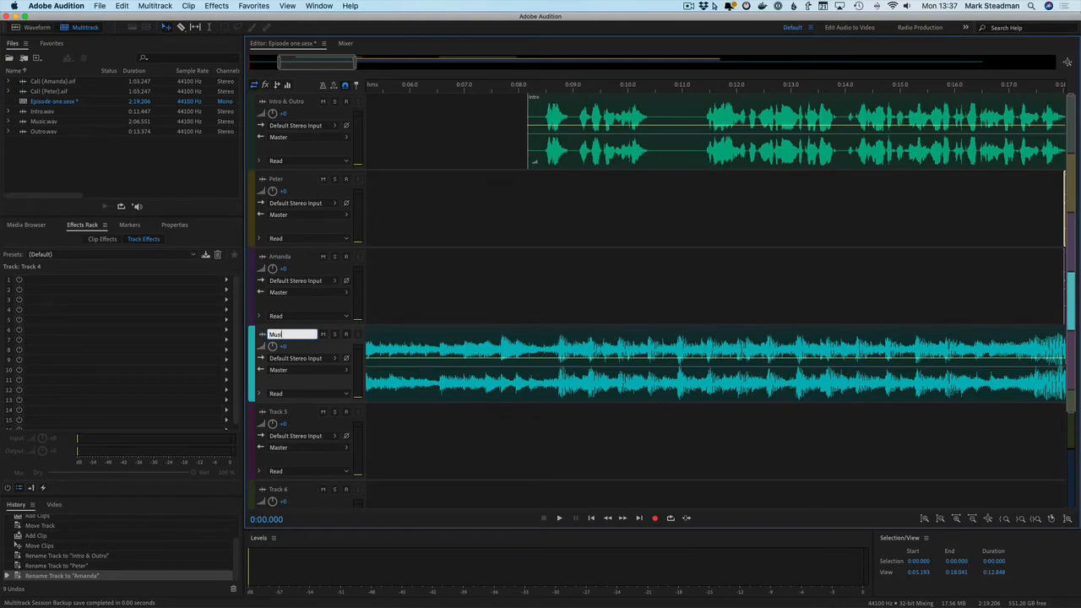
key("Return")
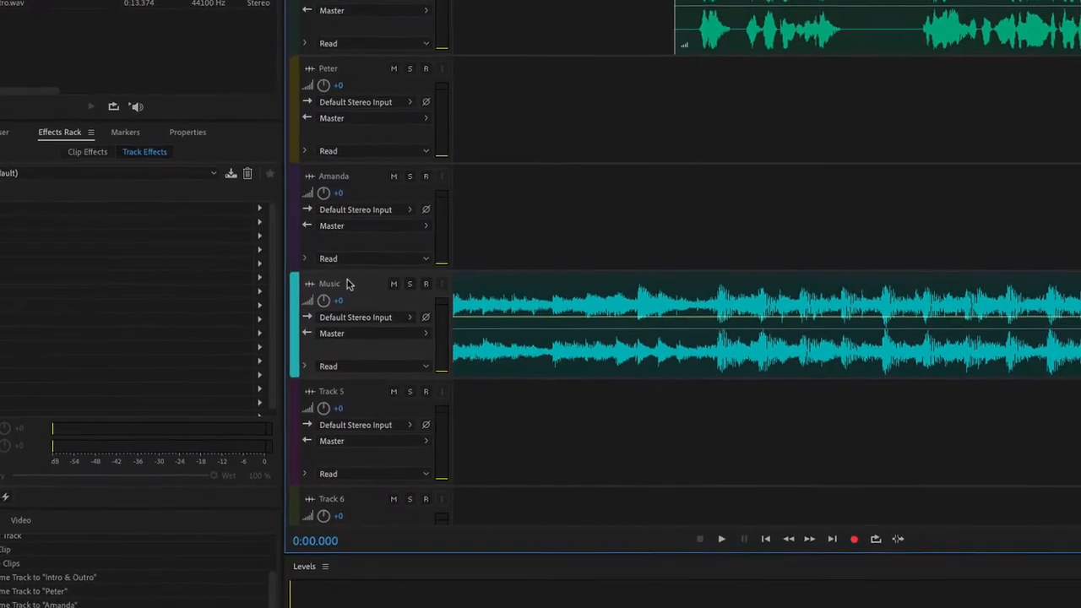
left_click(338, 301)
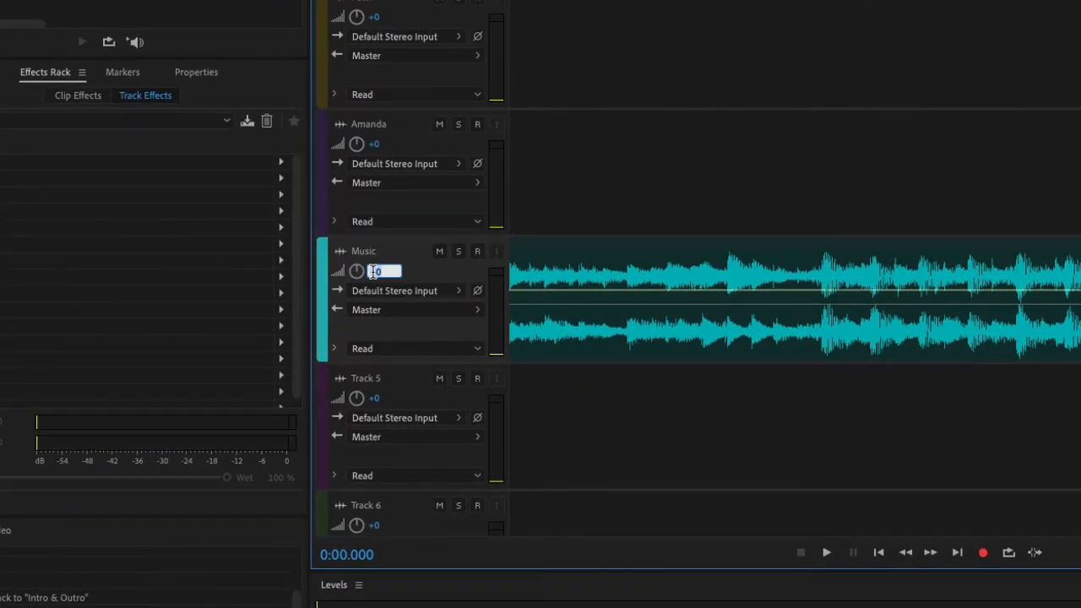
type("-3")
key("Return")
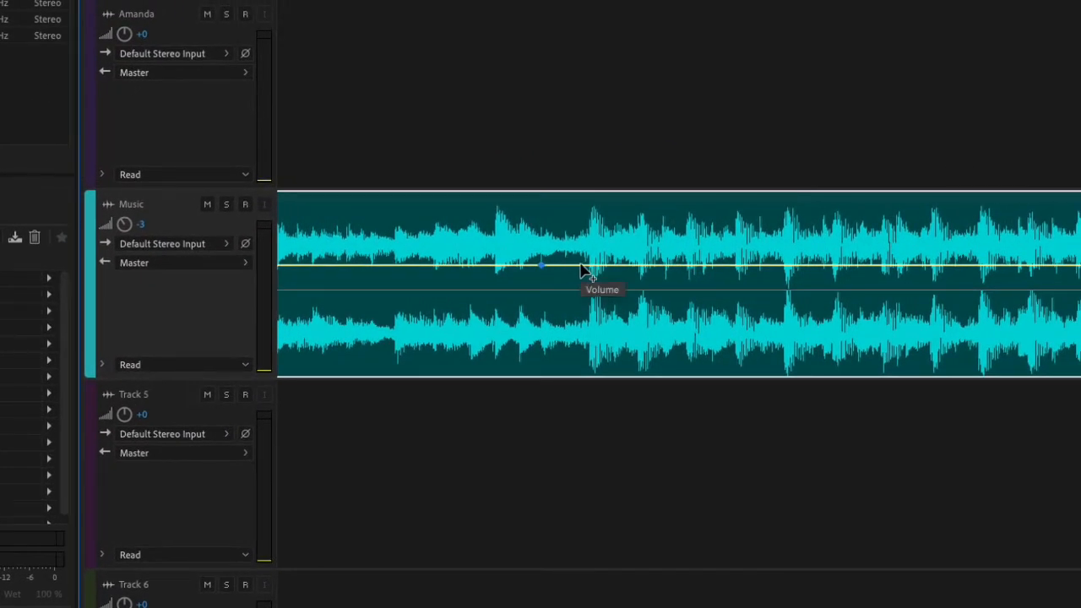
Step: Lower the Music clip's volume envelope with keyframes, ramping down from about 8.2 s to 8.6 s where the intro speech starts
left_click(582, 267)
left_click_drag(582, 267, 588, 352)
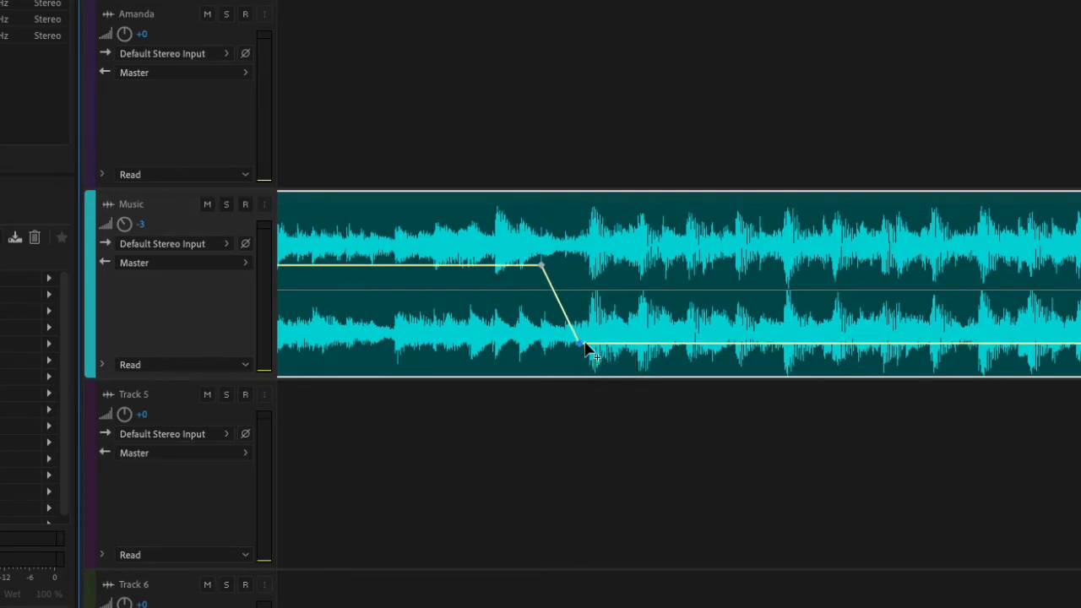
scroll(569, 234, "up", 4)
scroll(569, 234, "down", 3)
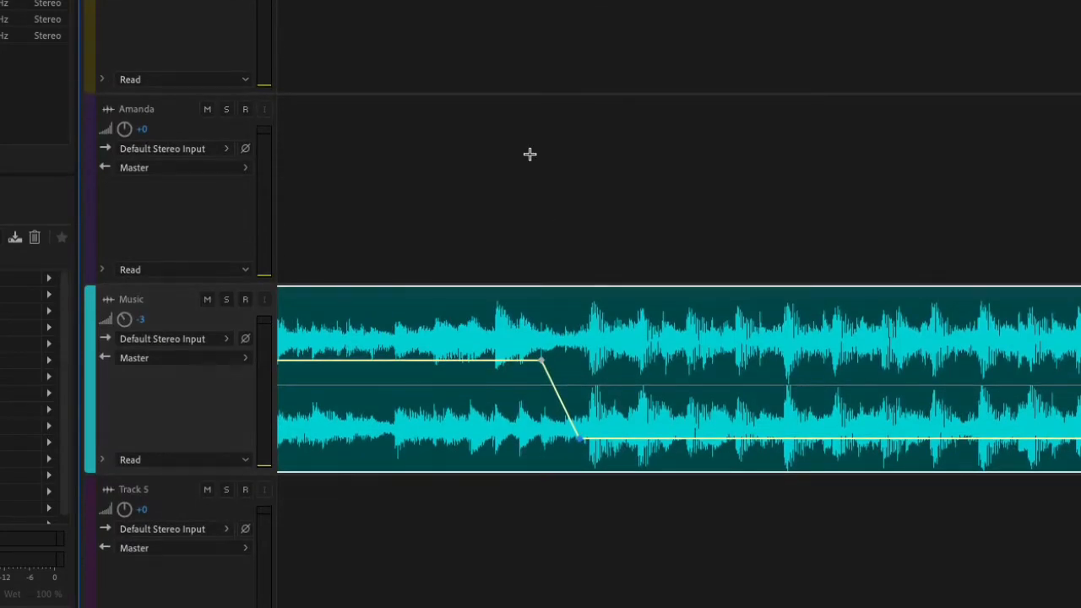
Step: Split the Music clip at about 18 s, where the call recordings start, and delete the part after the split
scroll(529, 155, "down", 2)
scroll(529, 155, "up", 1)
scroll(530, 155, "down", 5)
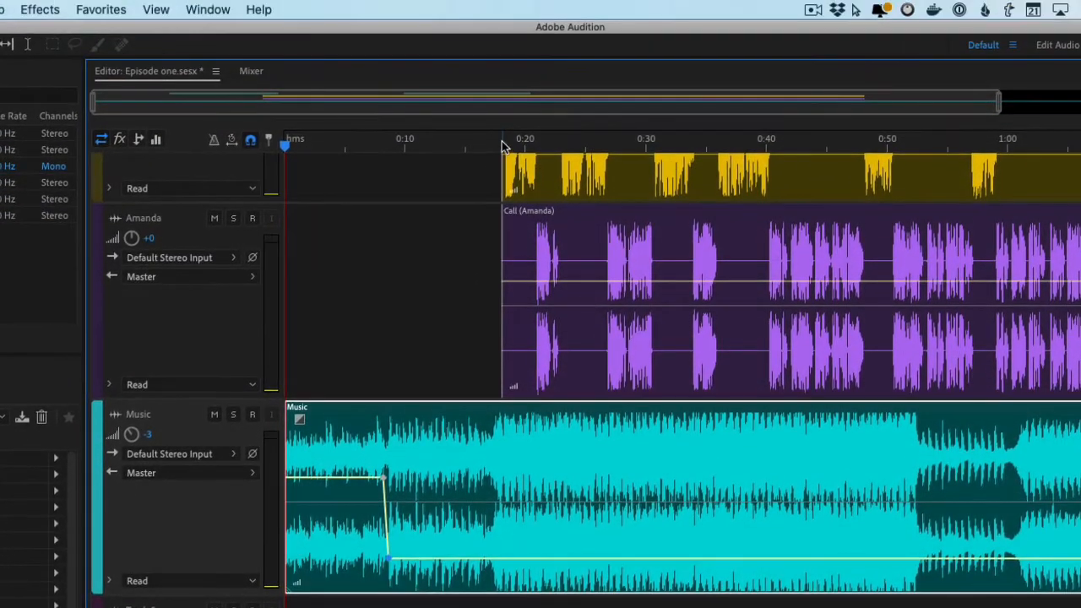
left_click(500, 114)
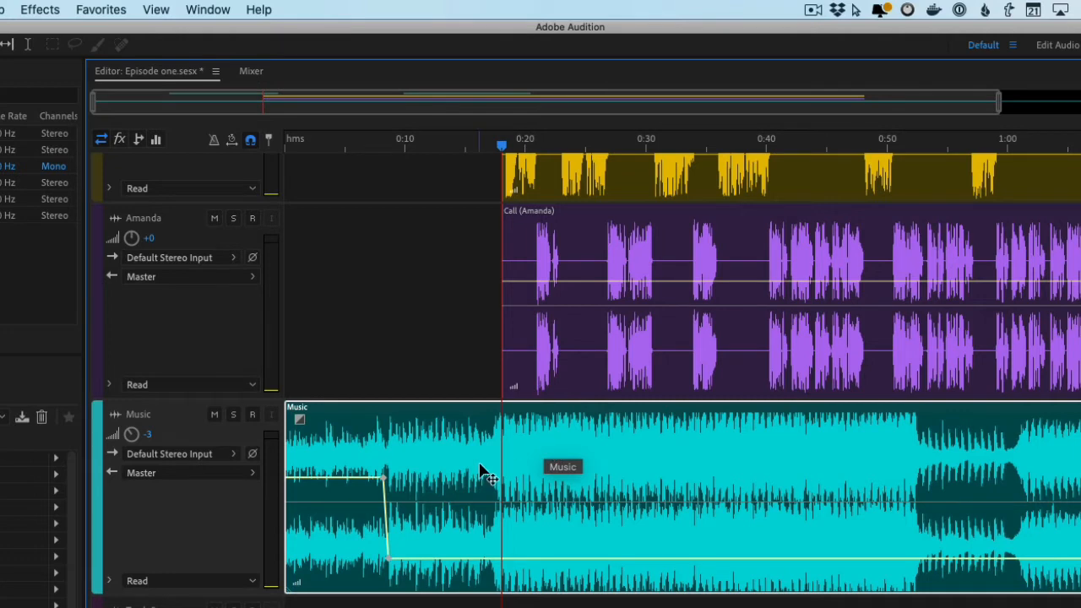
key("super+k")
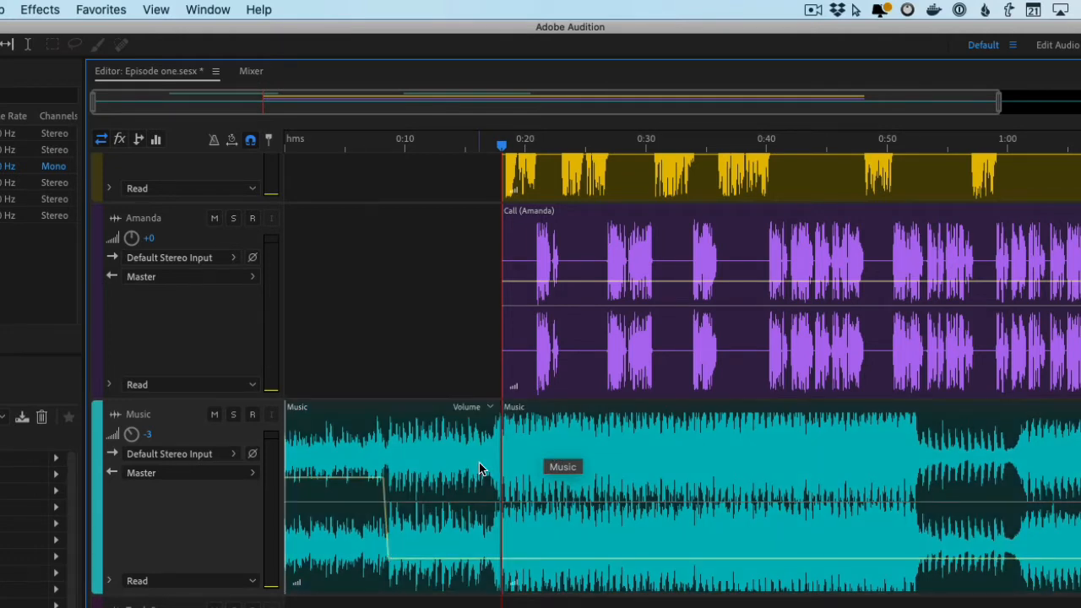
left_click(482, 470)
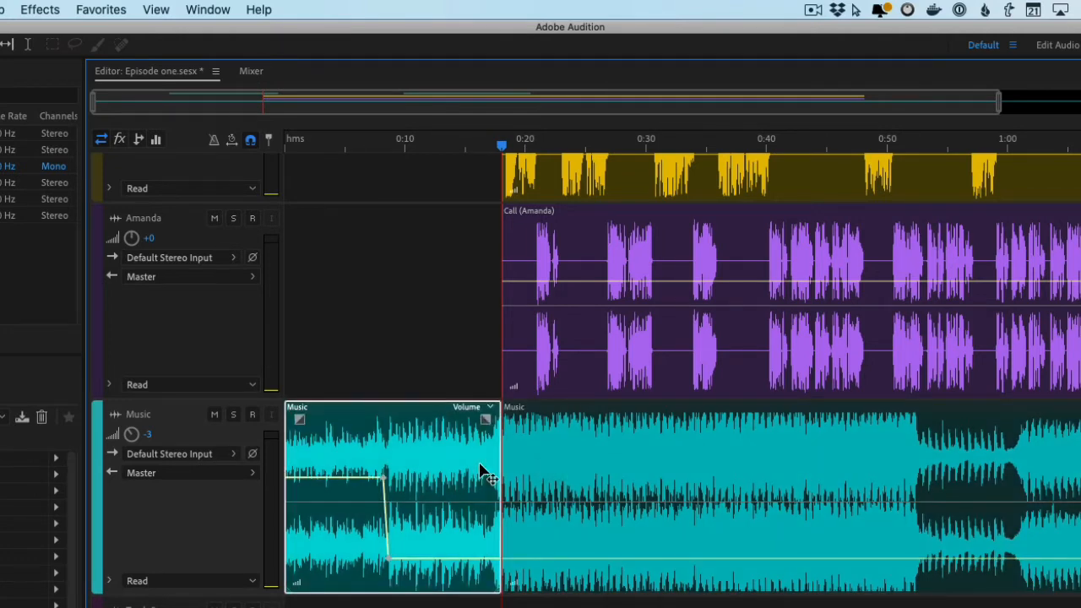
left_click(541, 485)
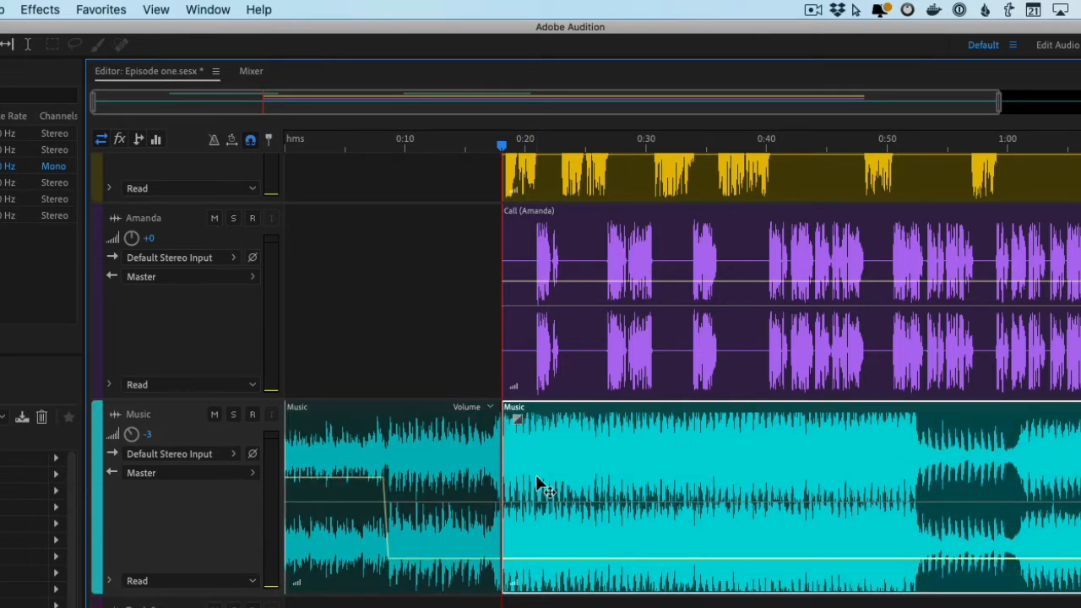
key("Delete")
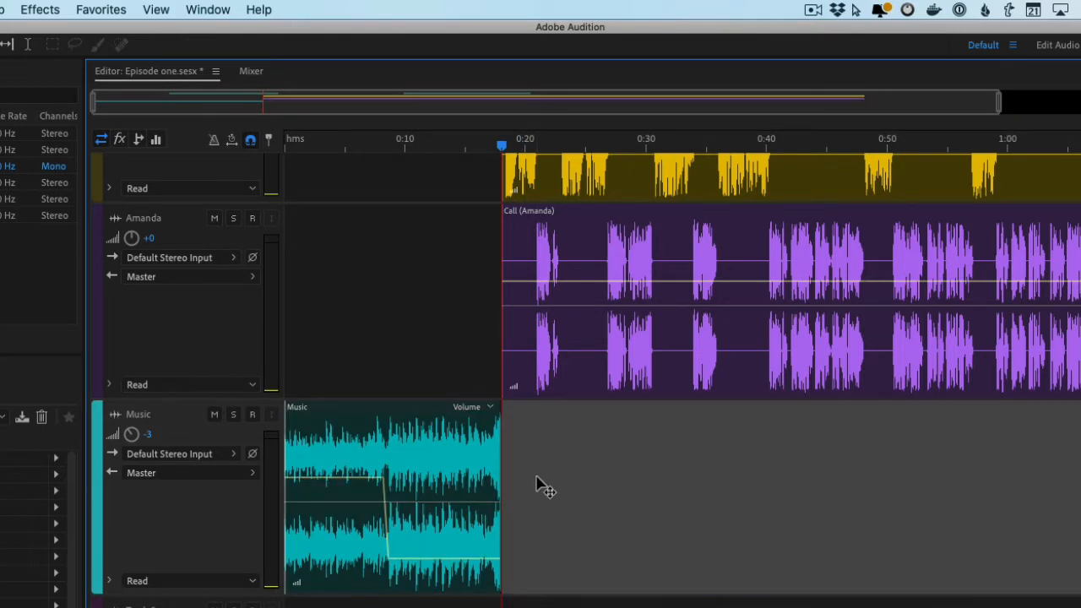
Step: Add a curved fade-out of about 1.2 s to the end of the Music clip, ending where the calls begin
scroll(477, 493, "up", 10)
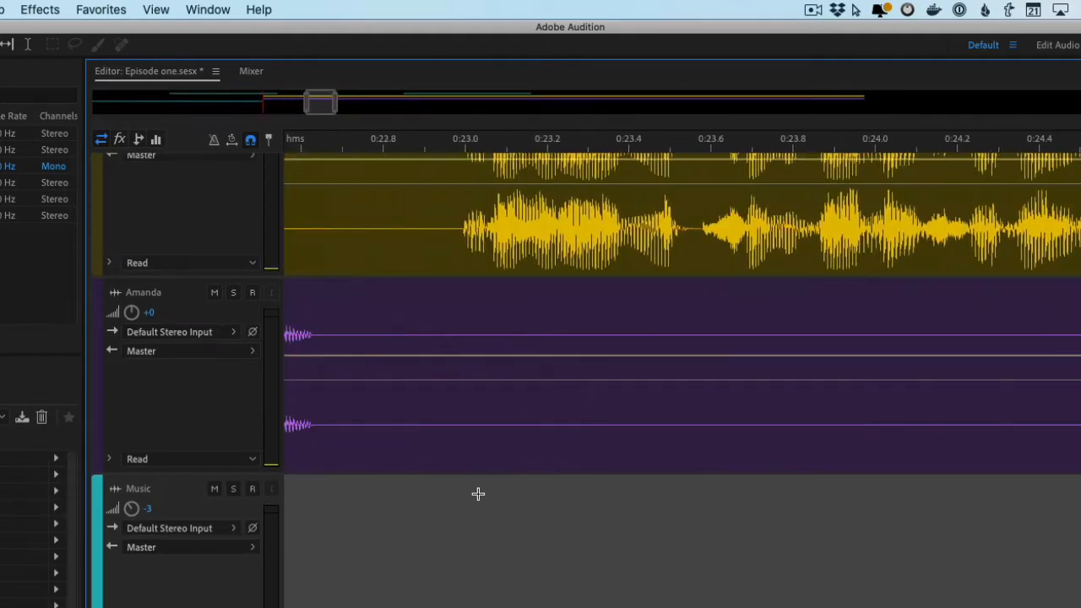
scroll(478, 493, "left", 5)
left_click(516, 511)
scroll(516, 512, "down", 5)
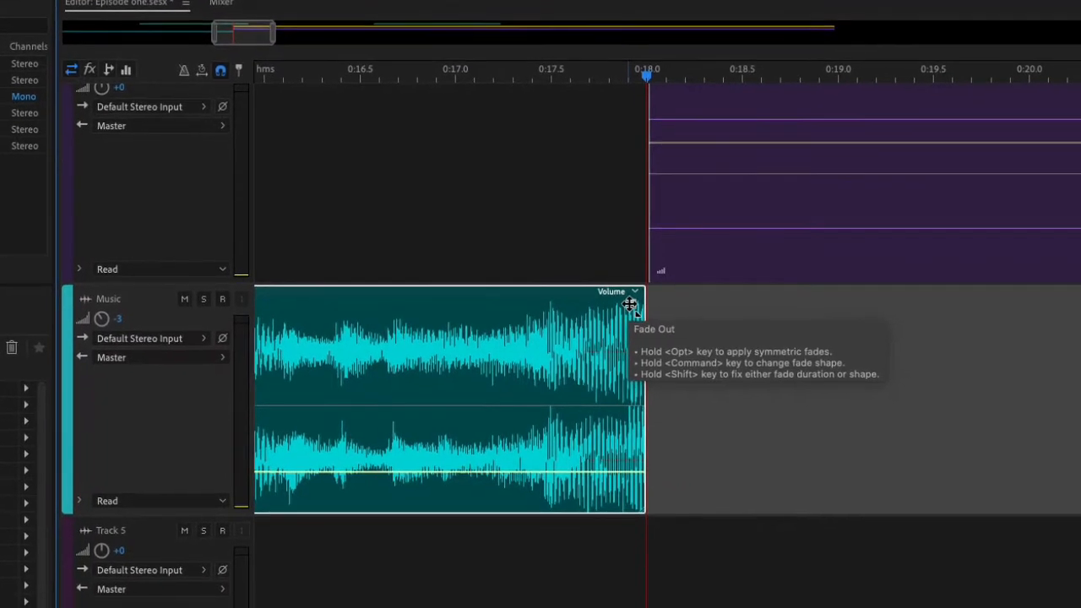
left_click_drag(636, 319, 405, 338)
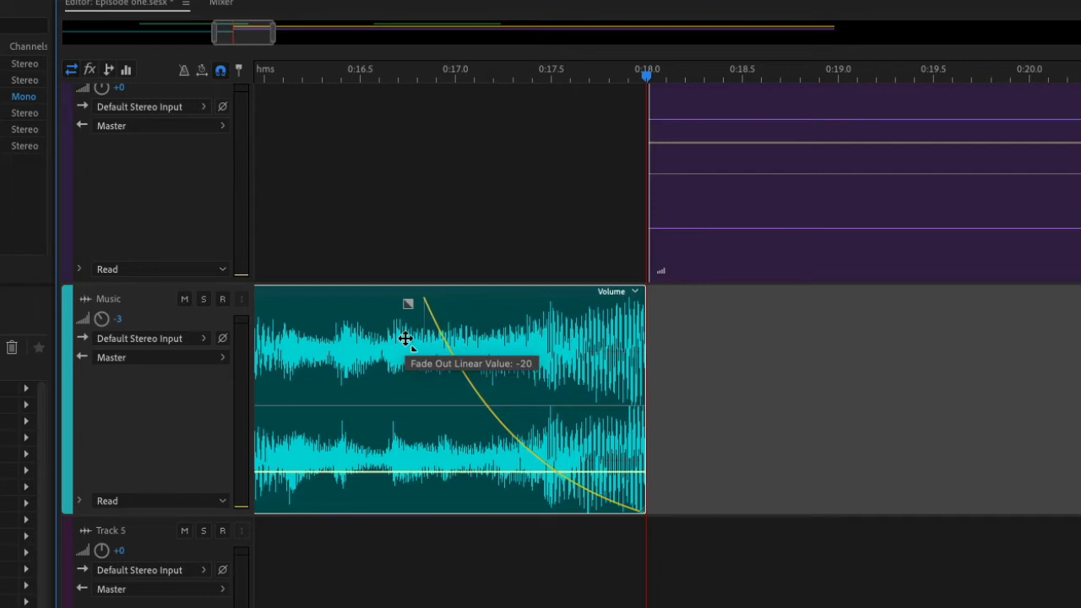
left_click_drag(405, 338, 422, 314)
Step: Move the Outro clip so it starts at about 1:20.8, just before the end of the call recordings
scroll(424, 319, "up", 3)
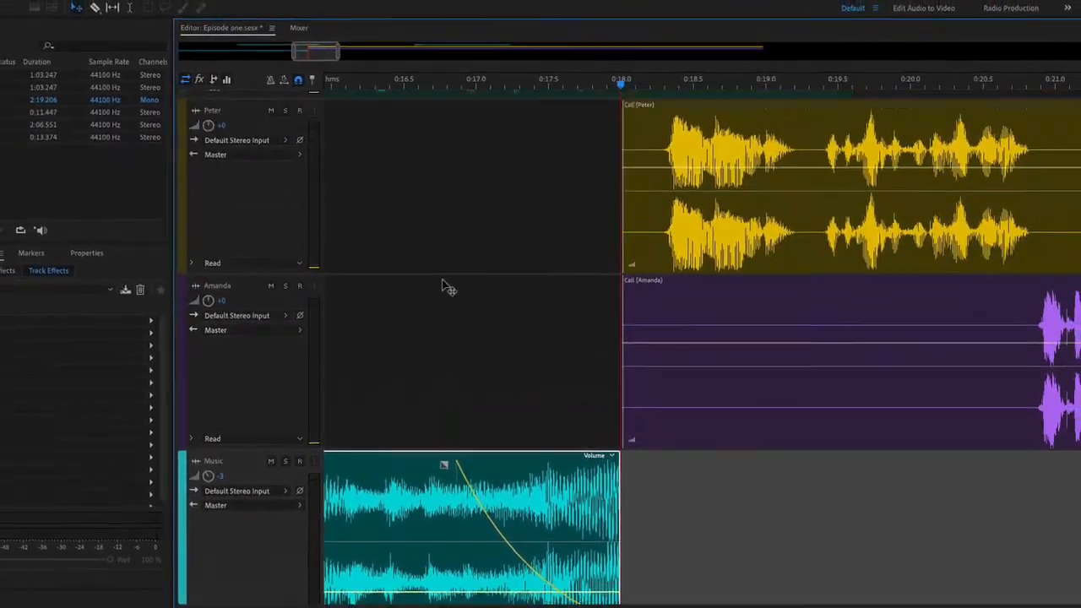
scroll(443, 286, "up", 3)
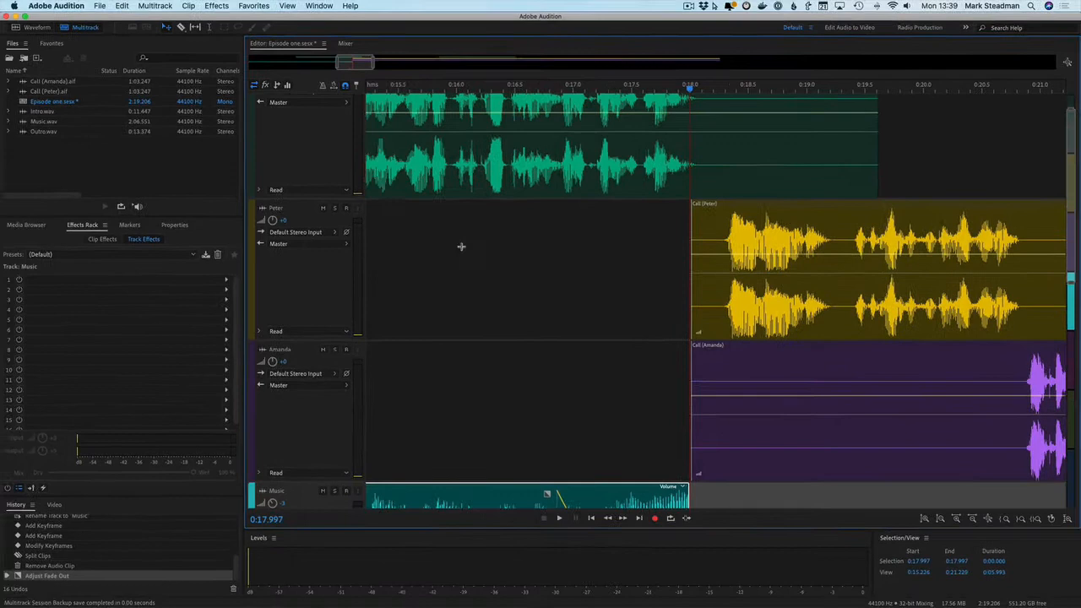
scroll(461, 246, "left", 5)
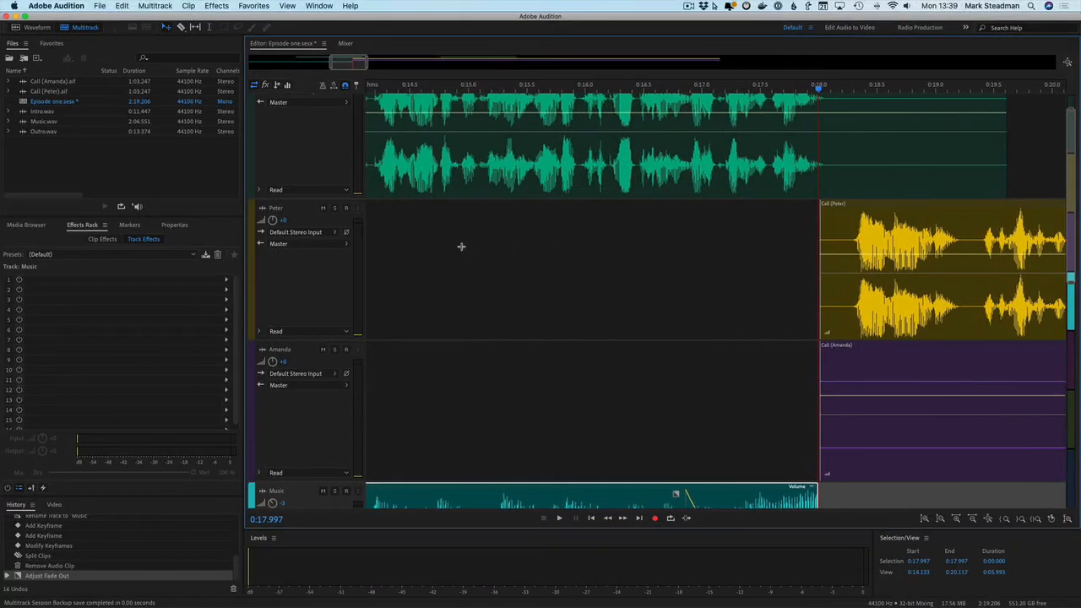
scroll(461, 246, "right", 15)
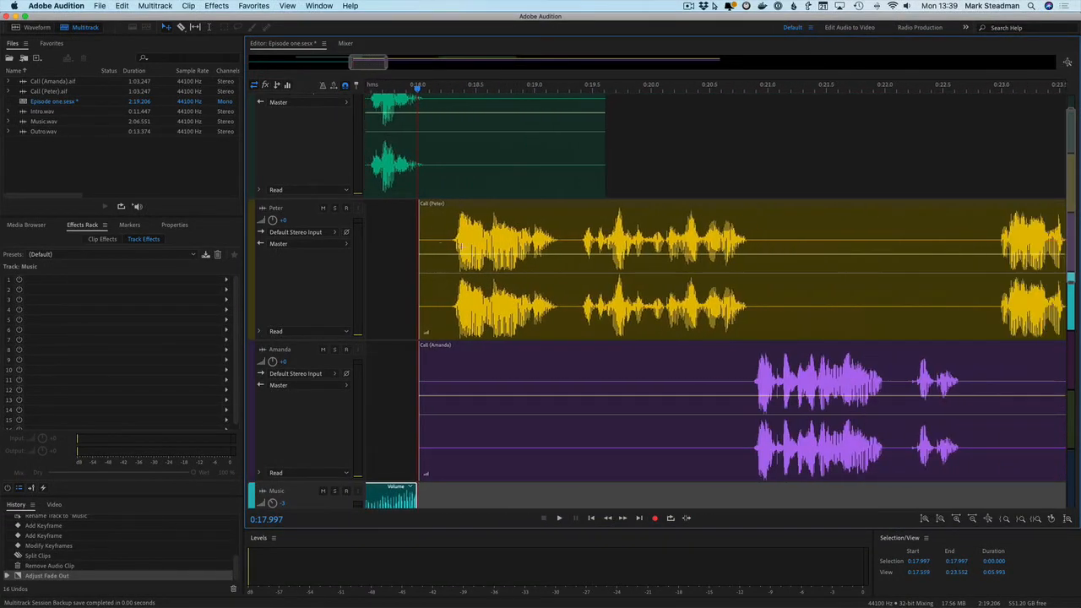
scroll(459, 246, "up", 1)
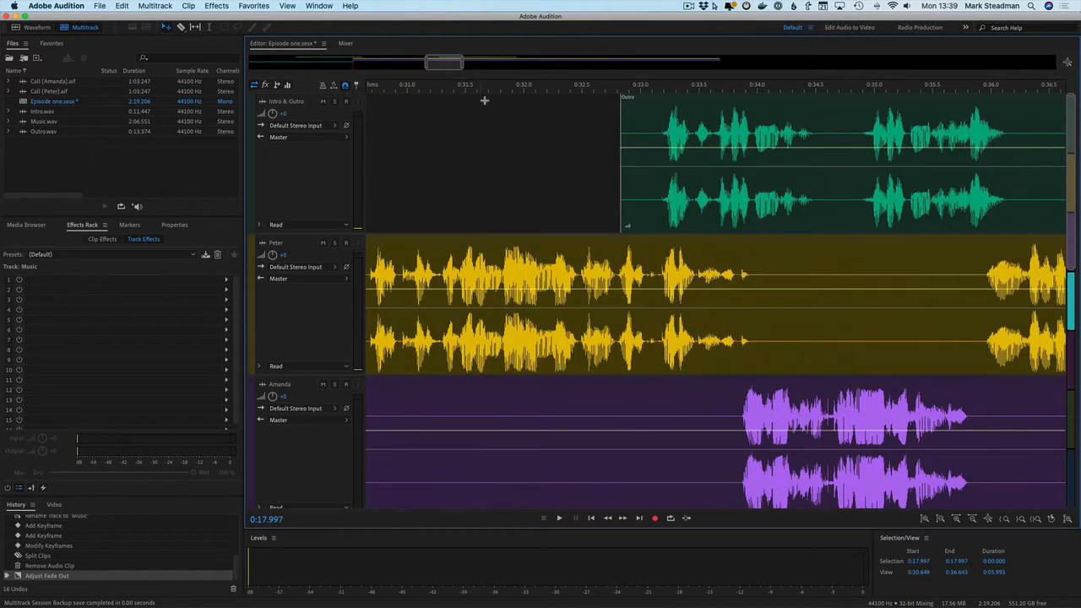
left_click_drag(446, 64, 728, 69)
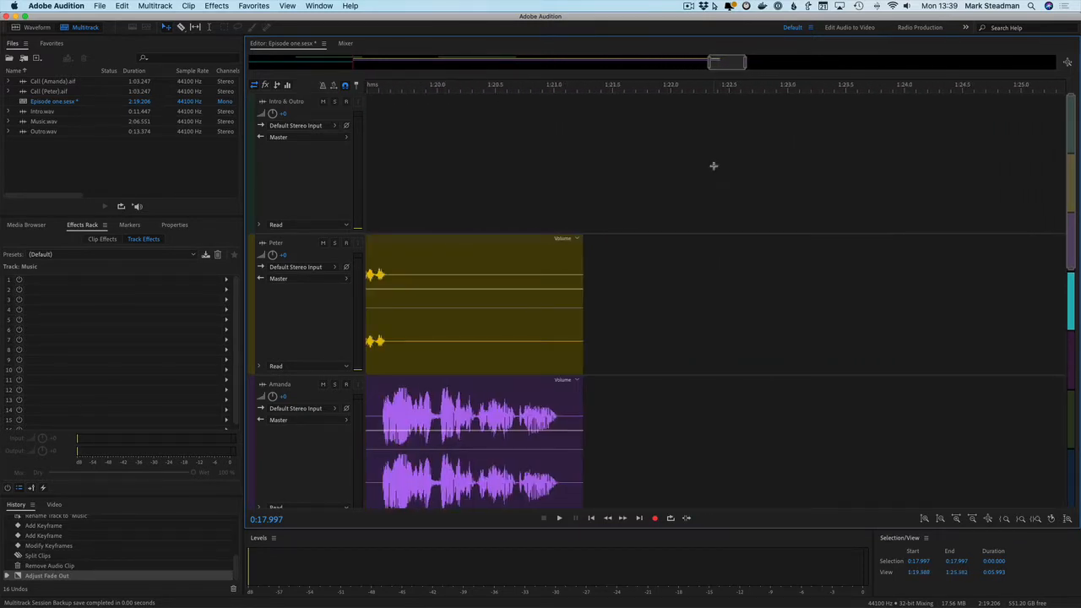
key("backslash")
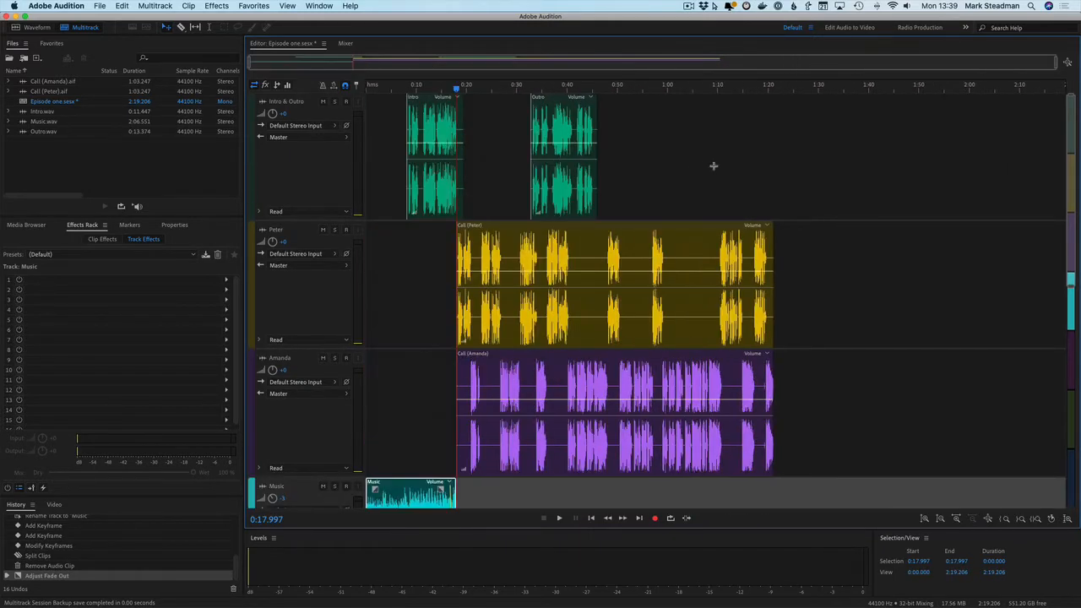
left_click_drag(576, 181, 806, 180)
scroll(799, 173, "up", 10)
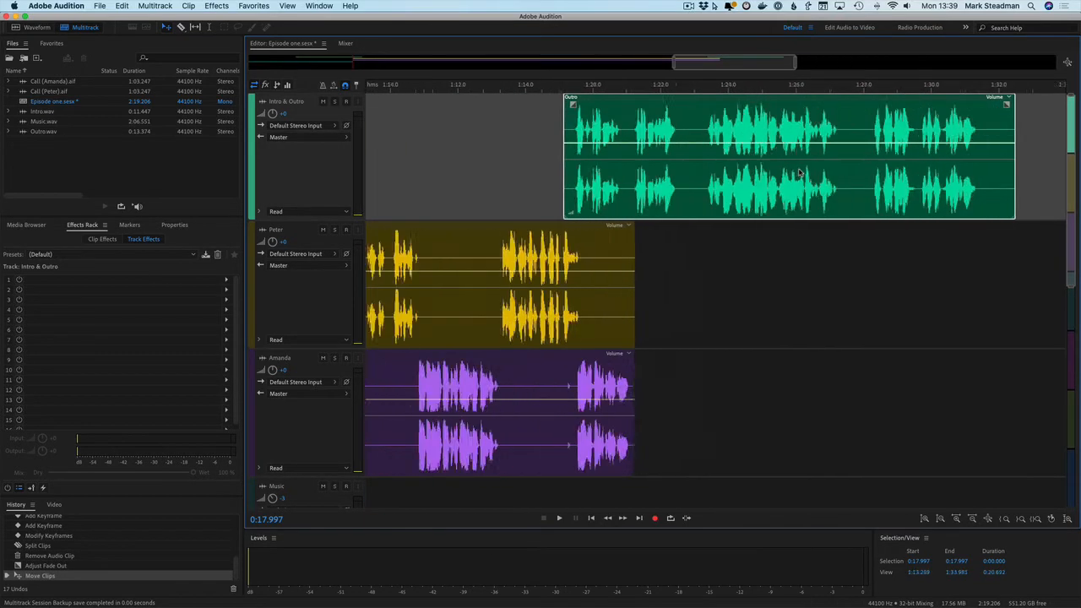
scroll(799, 173, "left", 5)
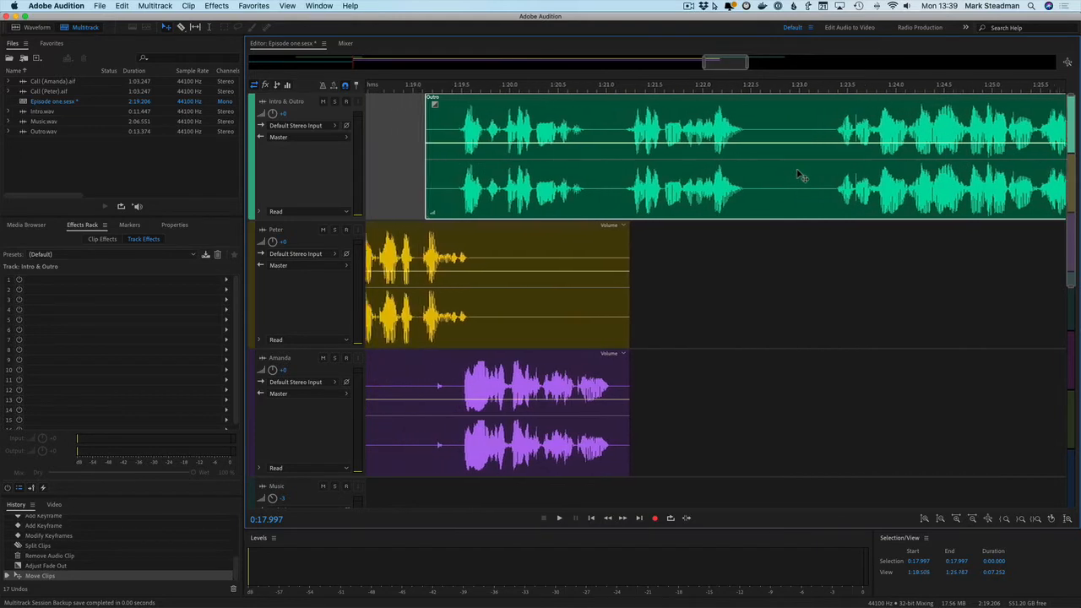
left_click_drag(510, 95, 679, 112)
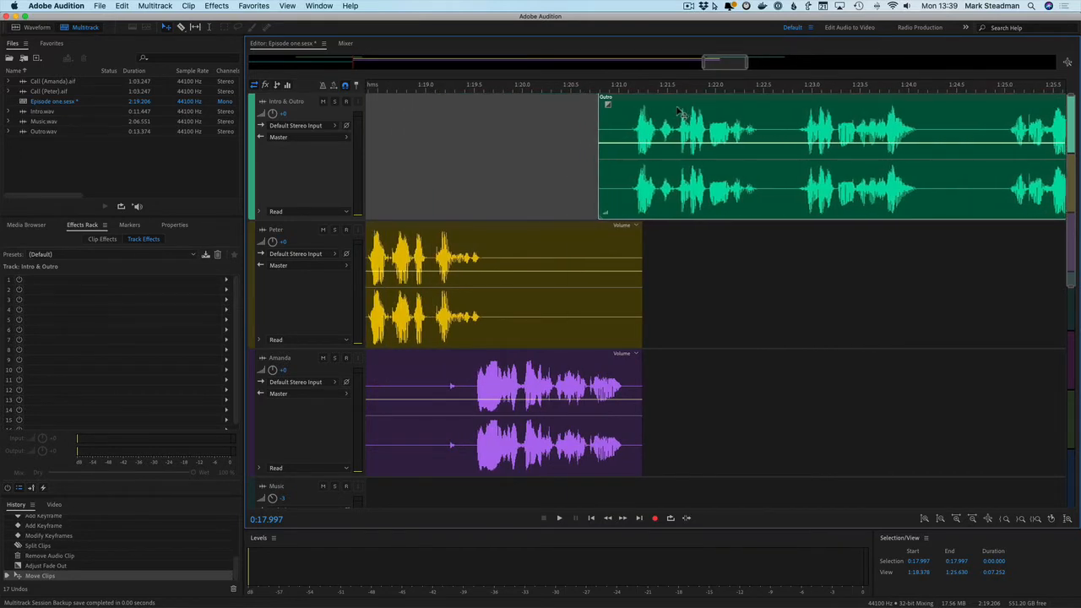
Step: Split the Outro clip at about 1:21.6, between its opening words
scroll(678, 111, "right", 7)
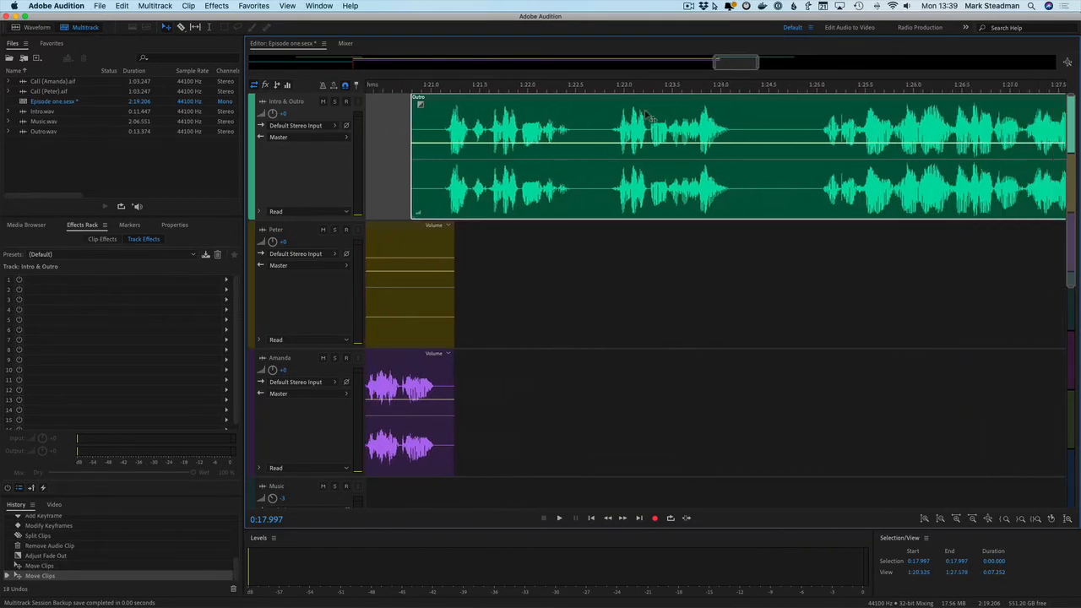
left_click(476, 91)
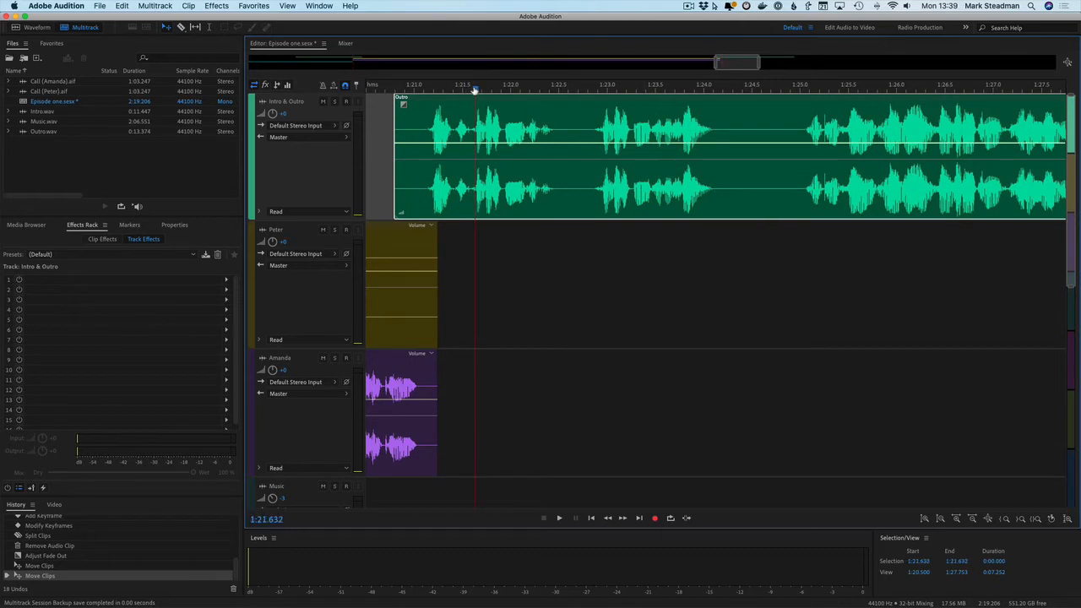
left_click(473, 108)
key("super+k")
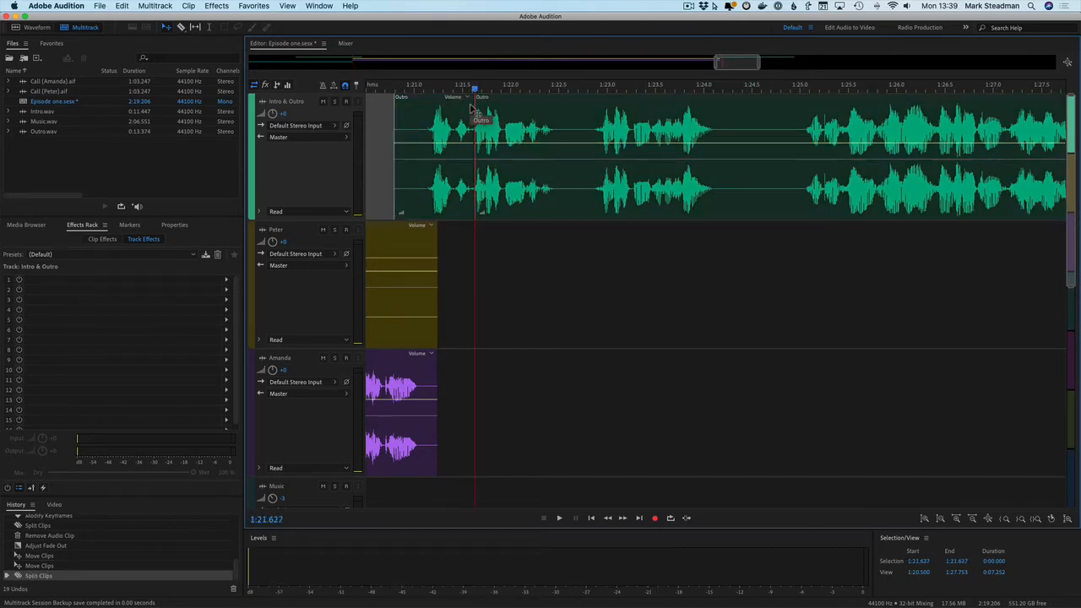
Step: Trim about 1.6 s off the start of the second Outro piece and move it back against the split at 1:21.627
left_click(499, 216)
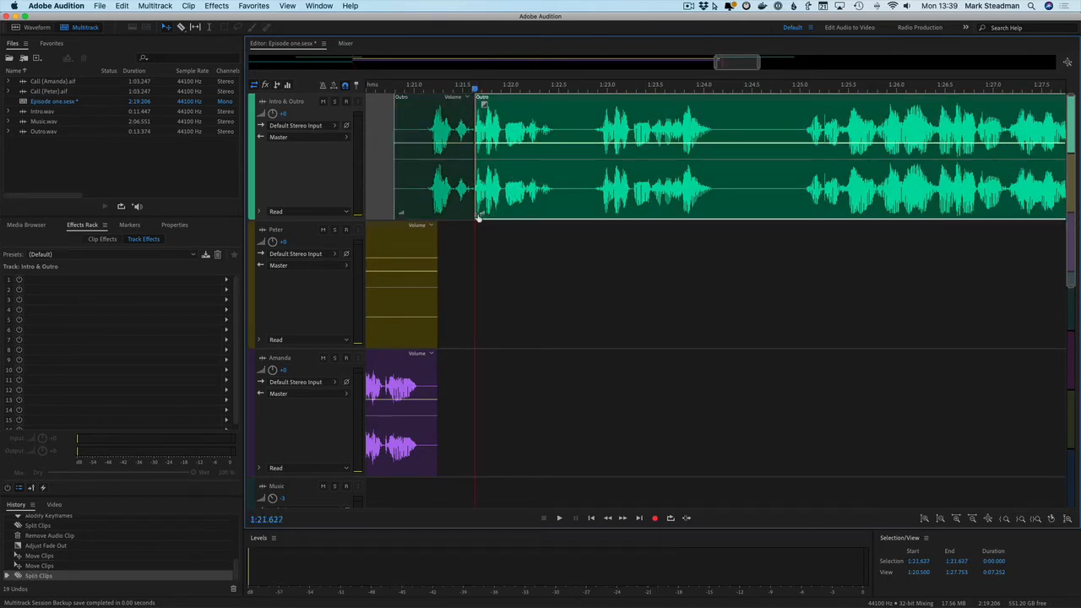
left_click_drag(476, 214, 633, 216)
left_click_drag(697, 210, 557, 211)
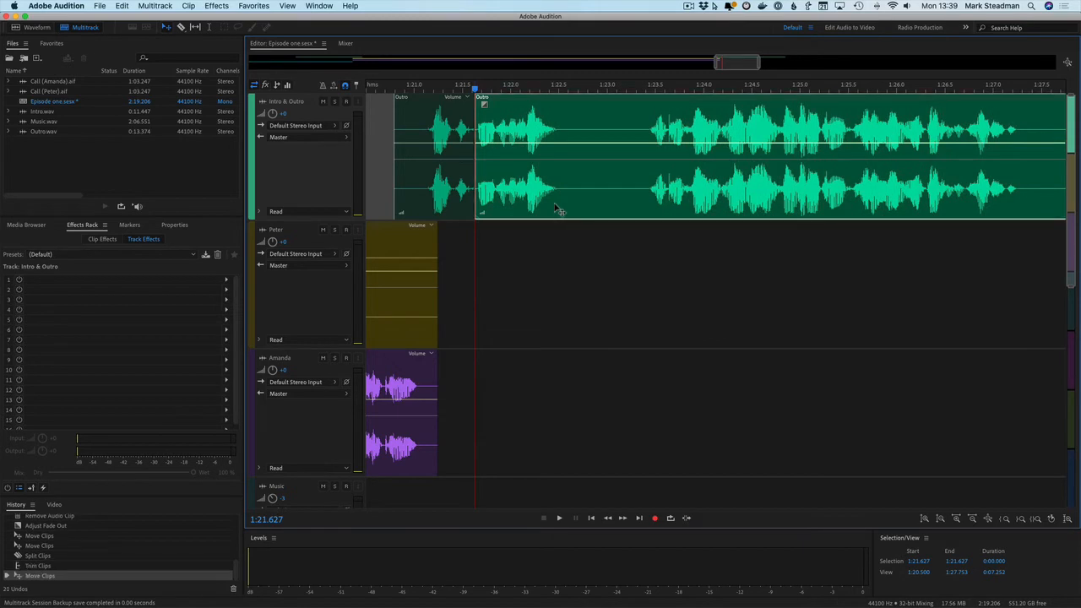
Step: Split the Outro clip at 1:22.595 and 1:23.295 and ripple-delete the silent piece in between
scroll(506, 152, "right", 5)
left_click(480, 88)
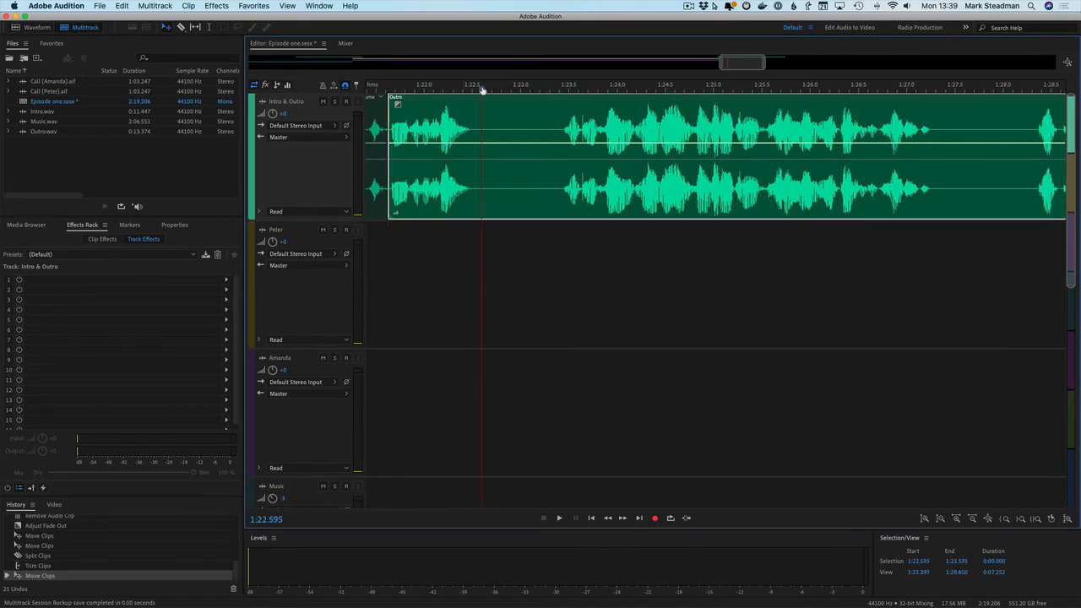
key("super+k")
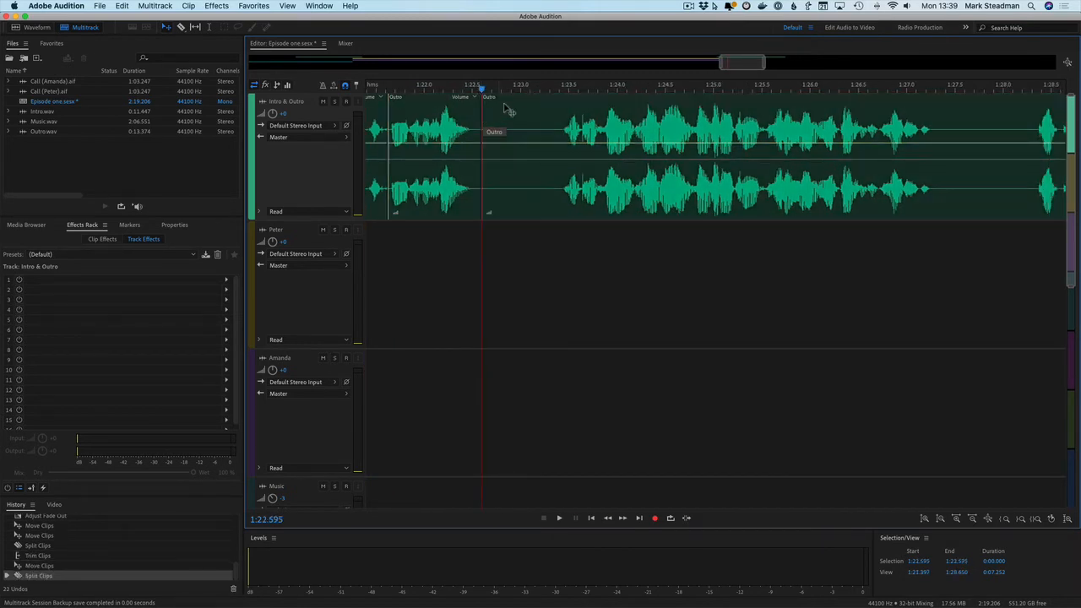
left_click(549, 89)
left_click(549, 116)
key("super+k")
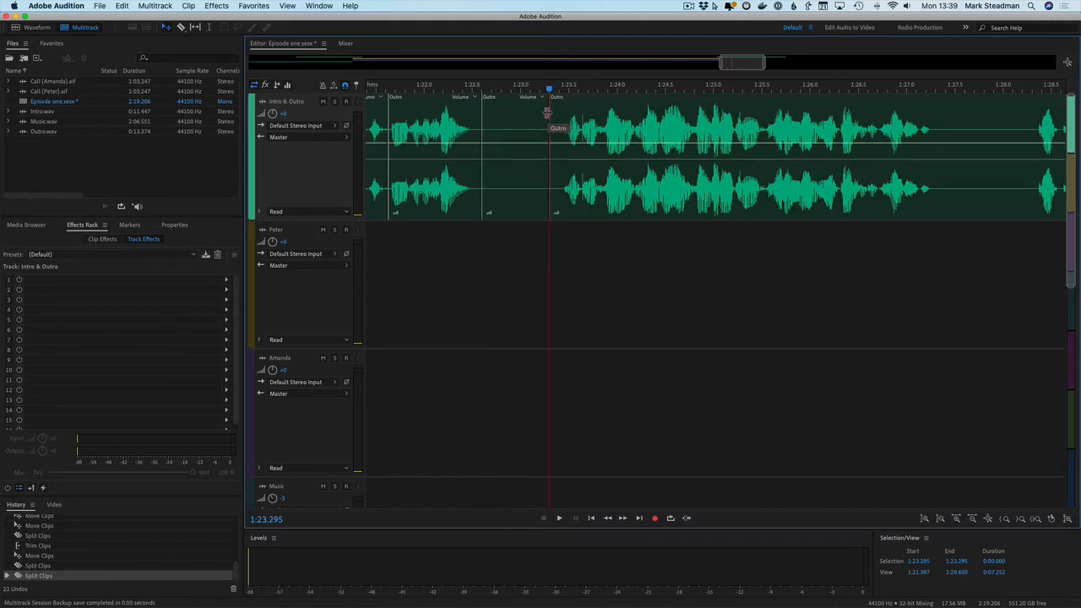
left_click(511, 127)
key("shift+Delete")
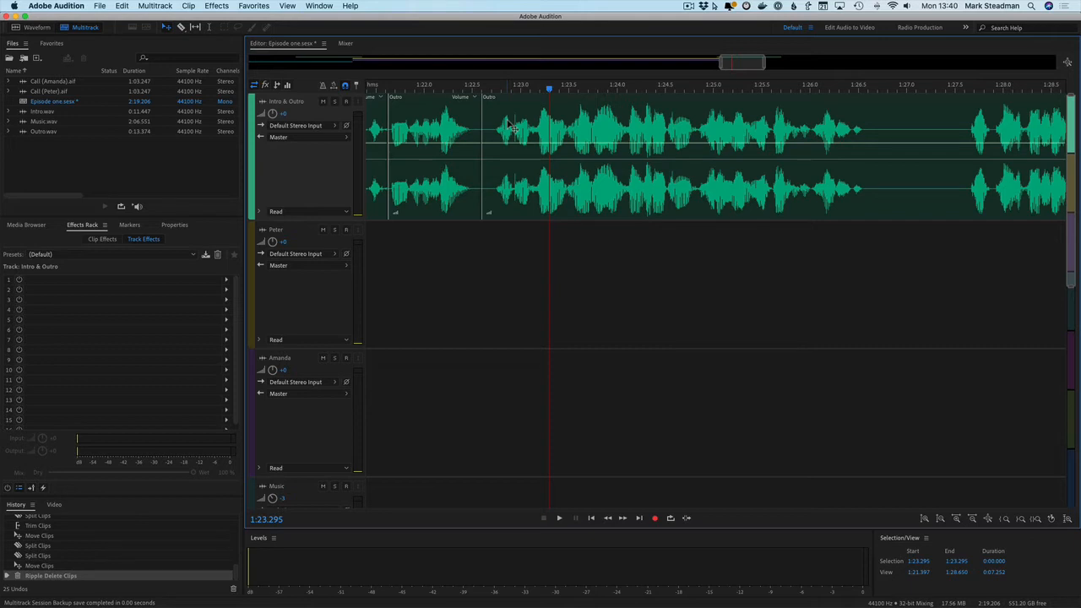
Step: Compare the ripple delete with a plain delete of the silent Outro piece, undoing each try and reapplying the ripple delete
key("super+z")
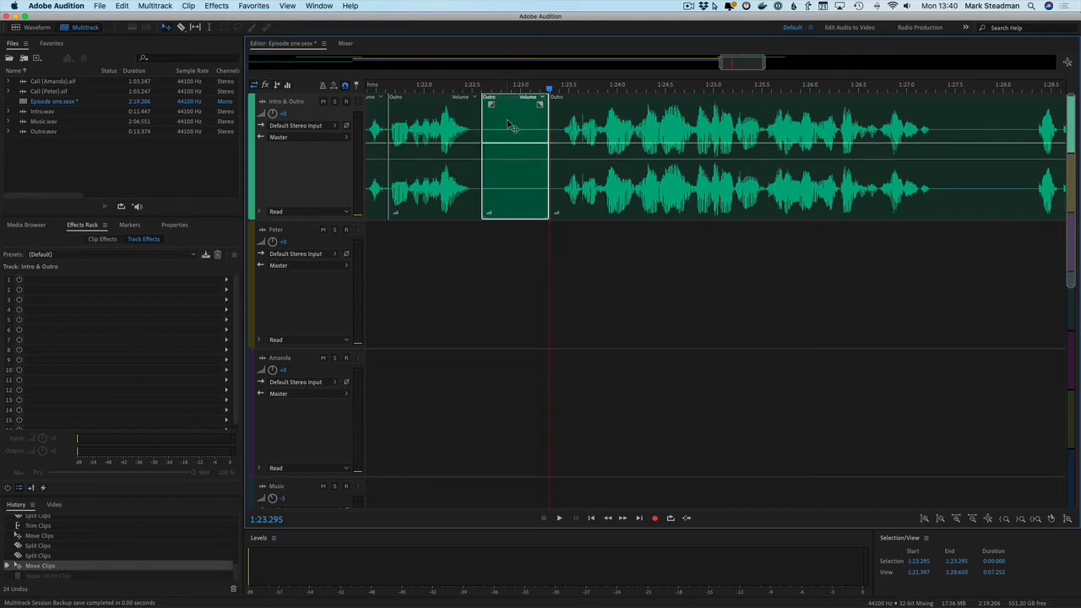
key("super+shift+z")
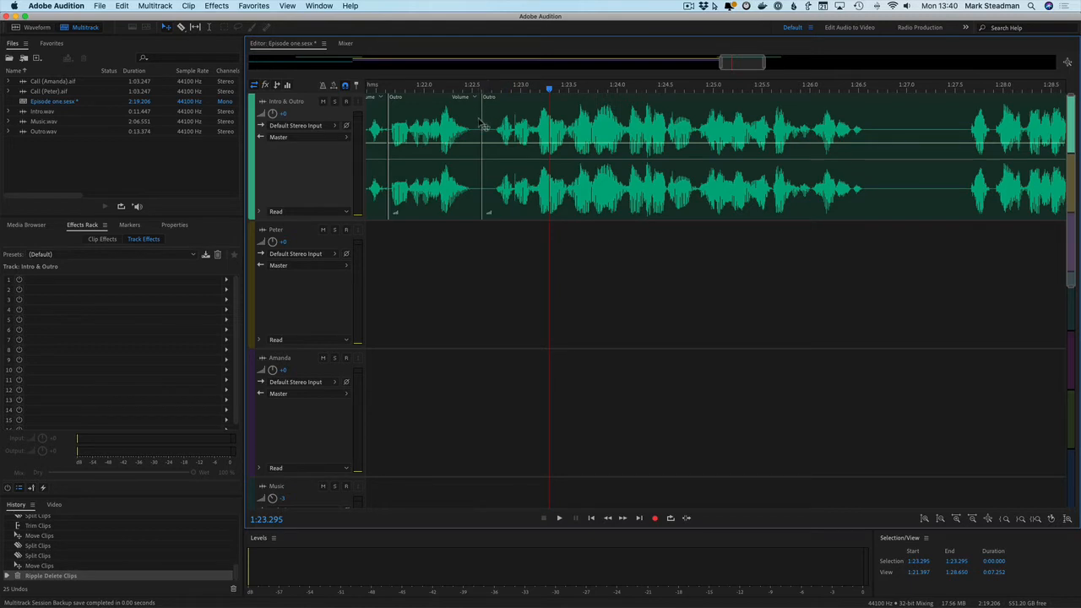
key("super+z")
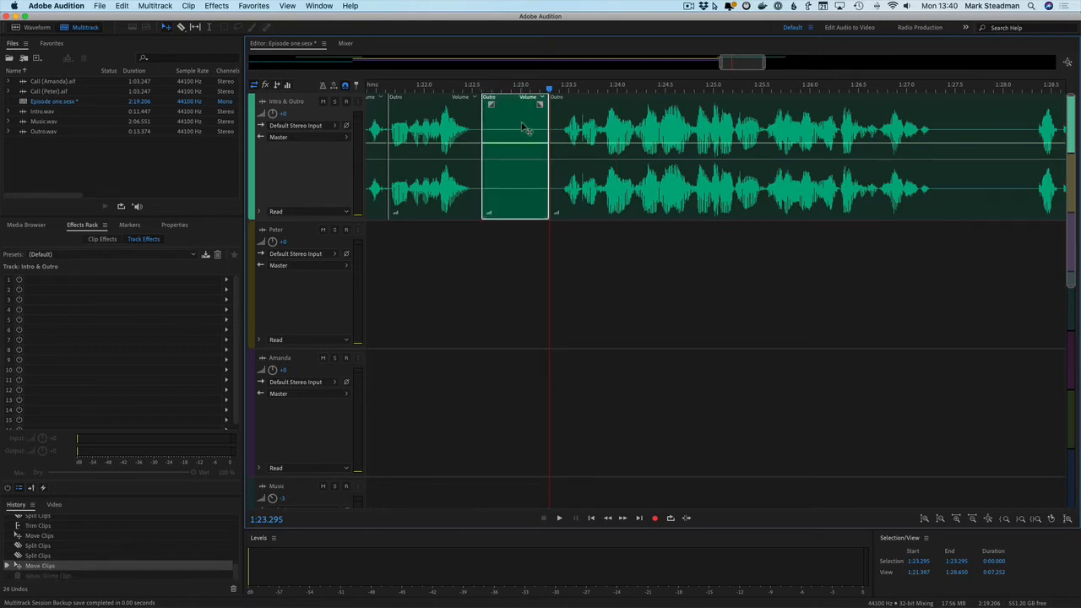
key("Delete")
key("super+z")
key("shift+Delete")
Step: Split the Outro clip at 1:26.692 and 1:27.474 and ripple-delete the silent piece in between
scroll(413, 155, "right", 1)
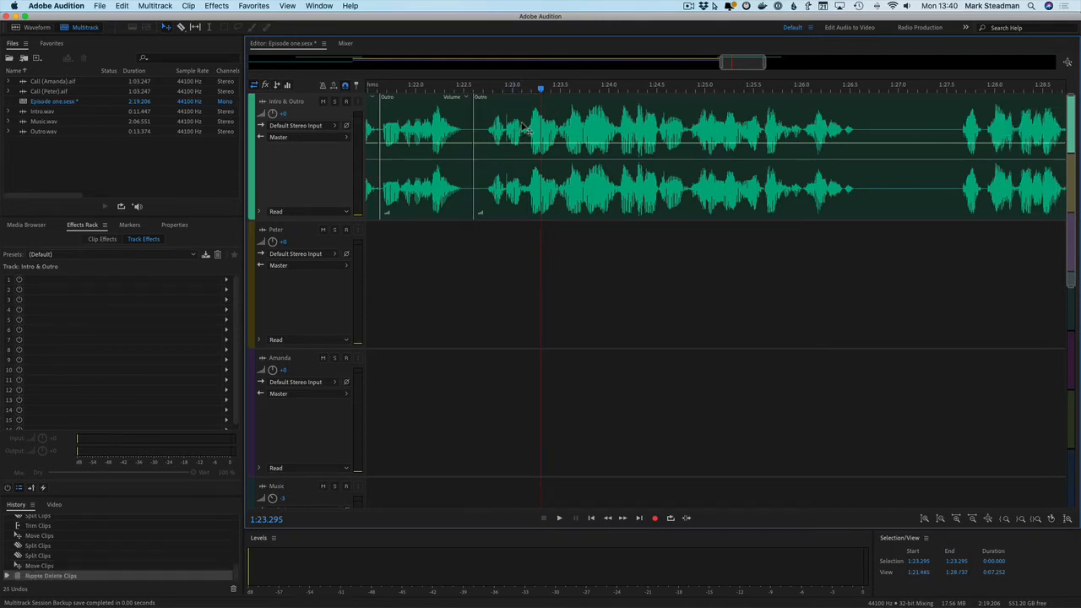
scroll(414, 155, "right", 5)
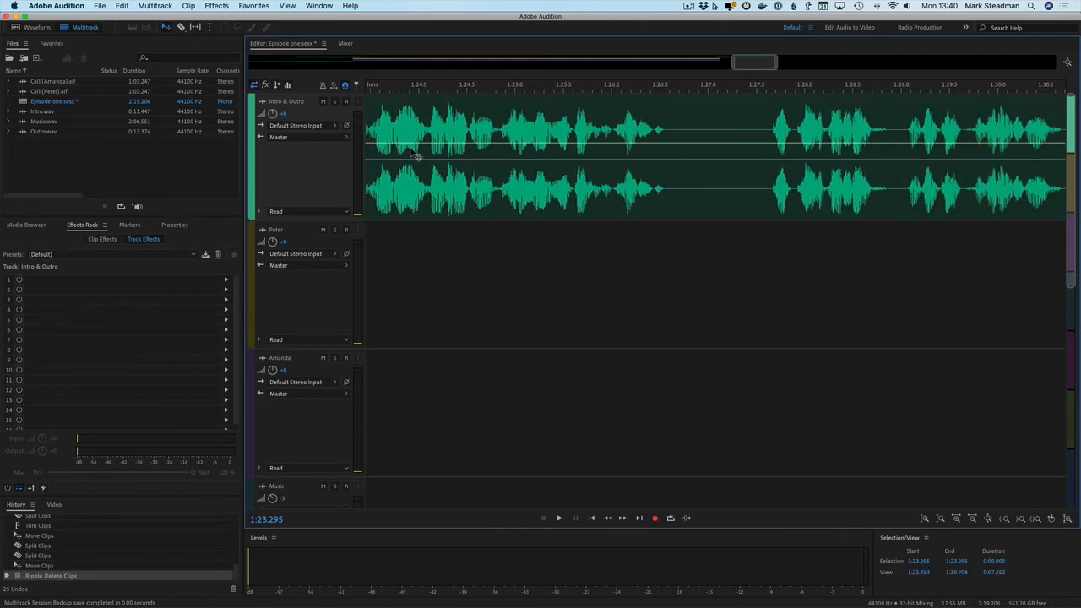
scroll(413, 155, "right", 3)
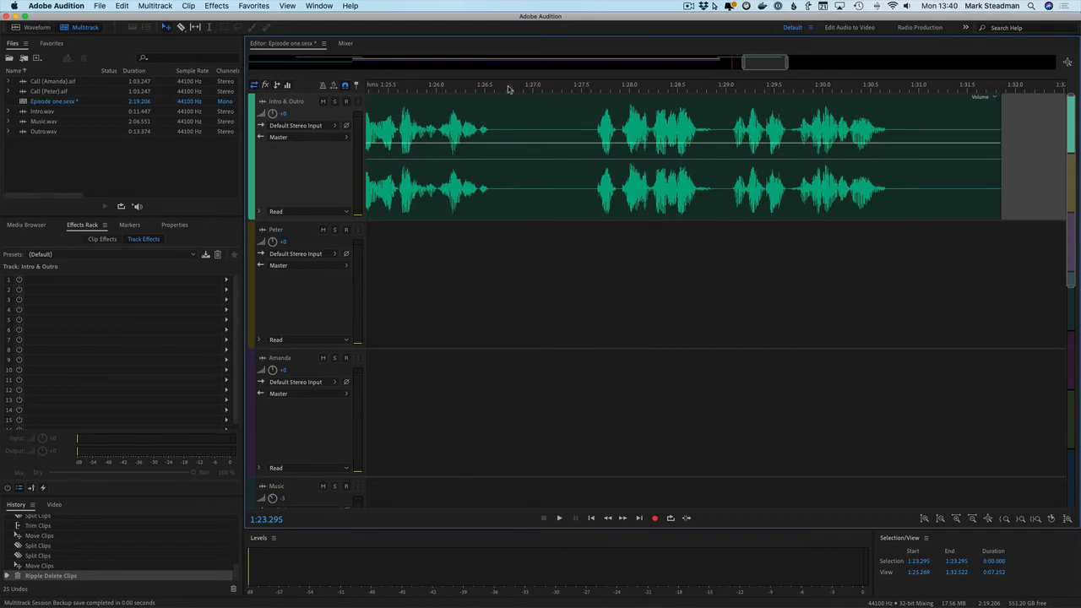
left_click(502, 122)
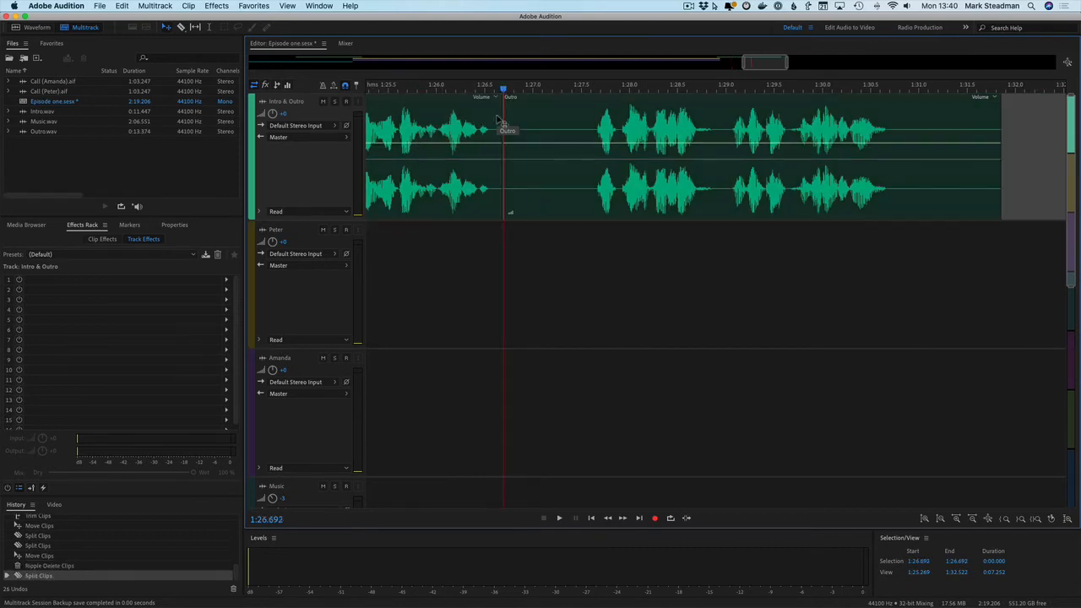
left_click(579, 90)
left_click(574, 110)
key("super+k")
left_click(517, 127)
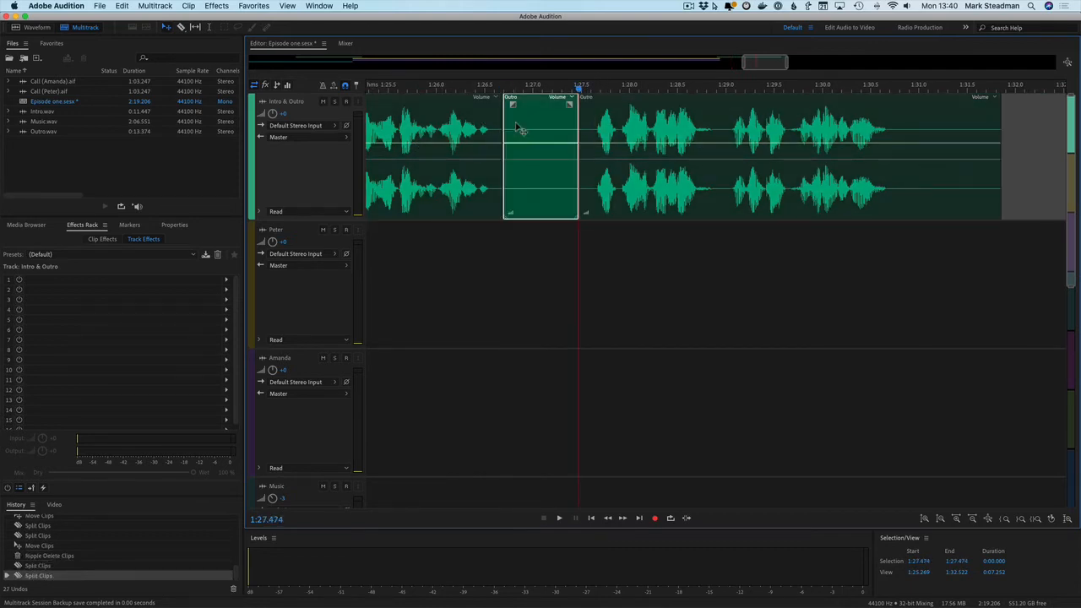
key("shift+BackSpace")
Step: Delete all empty tracks from the multitrack session
scroll(517, 126, "up", 1)
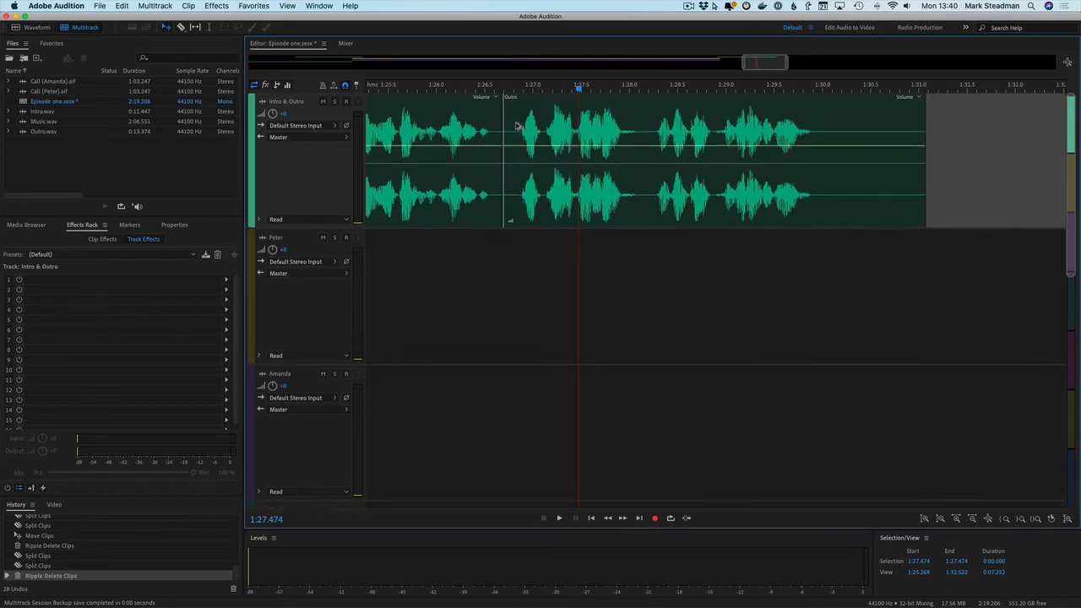
scroll(516, 125, "up", 2)
scroll(516, 125, "down", 10)
scroll(517, 126, "down", 8)
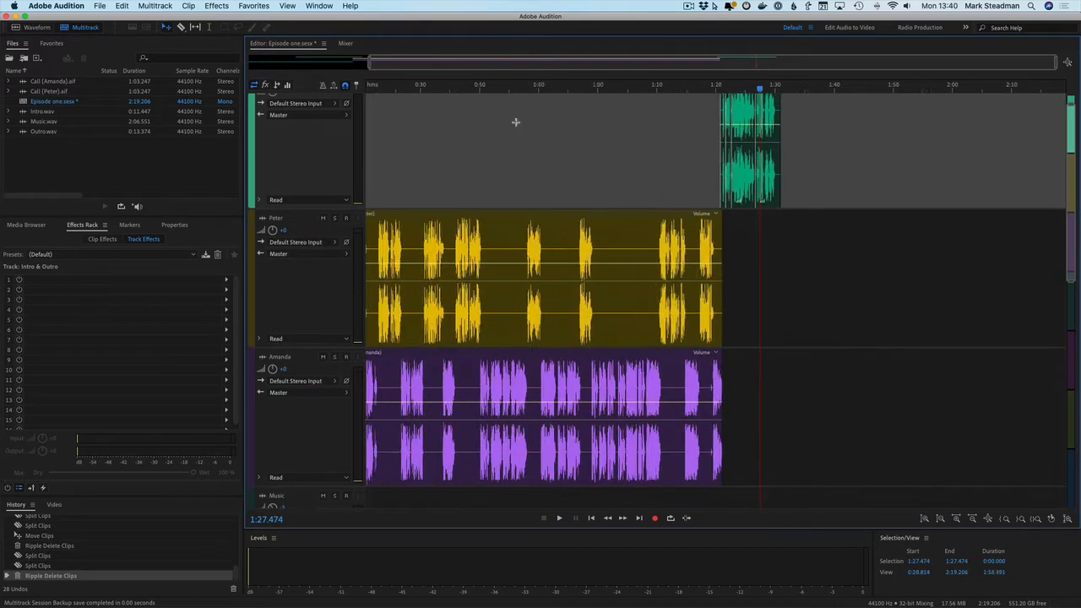
scroll(517, 125, "down", 8)
scroll(518, 125, "up", 10)
scroll(518, 125, "down", 3)
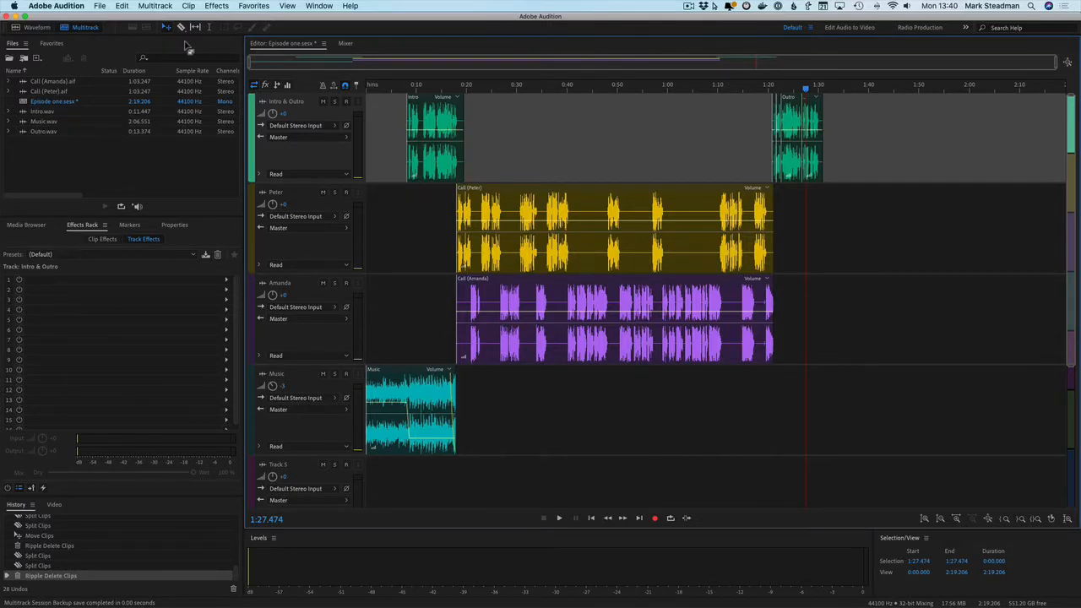
scroll(440, 203, "down", 5)
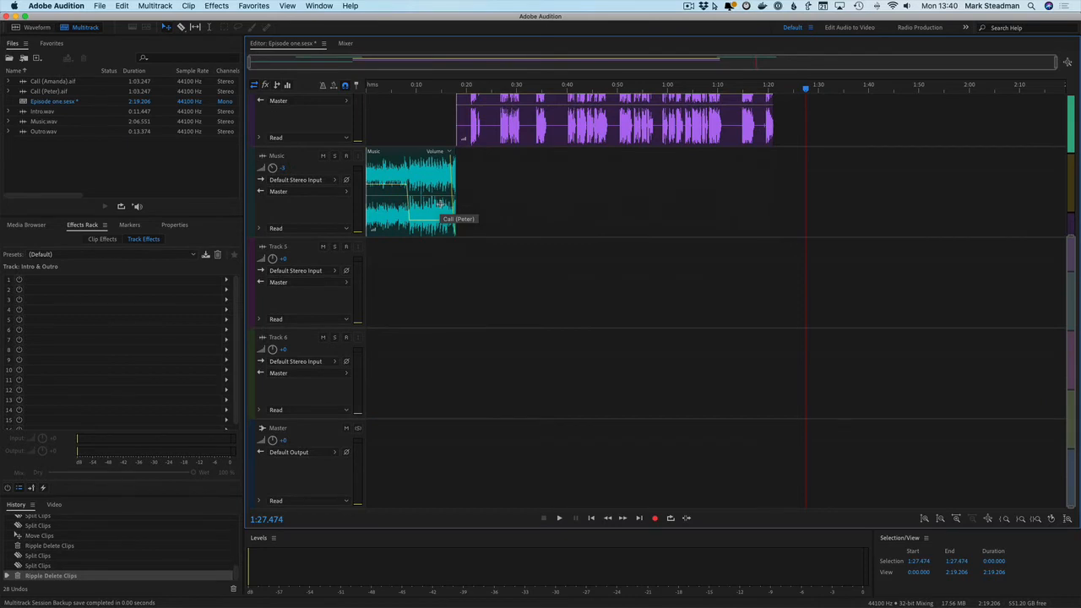
left_click(305, 434)
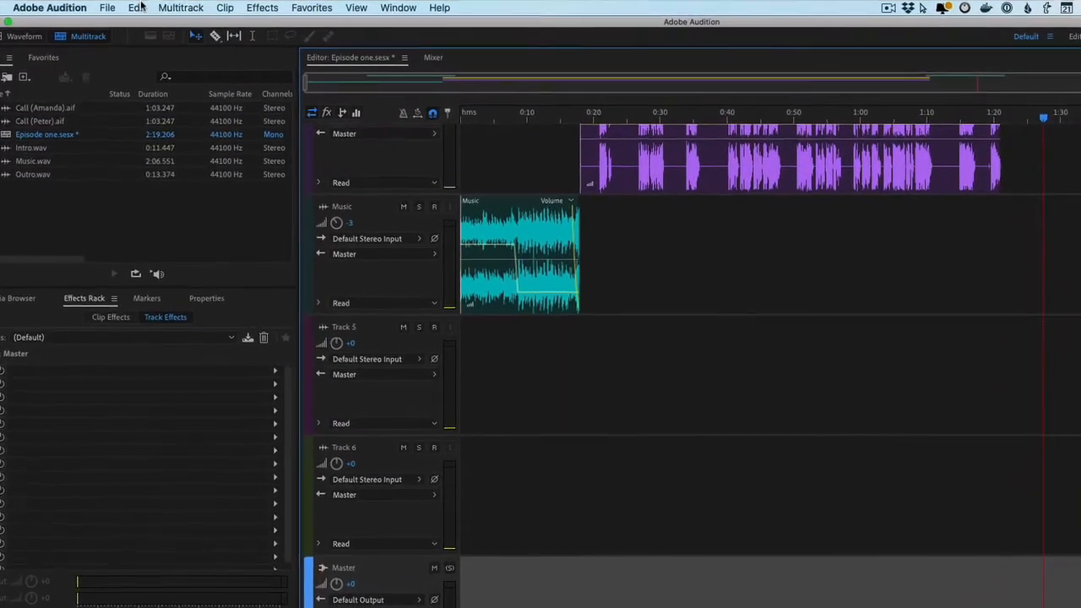
left_click(164, 7)
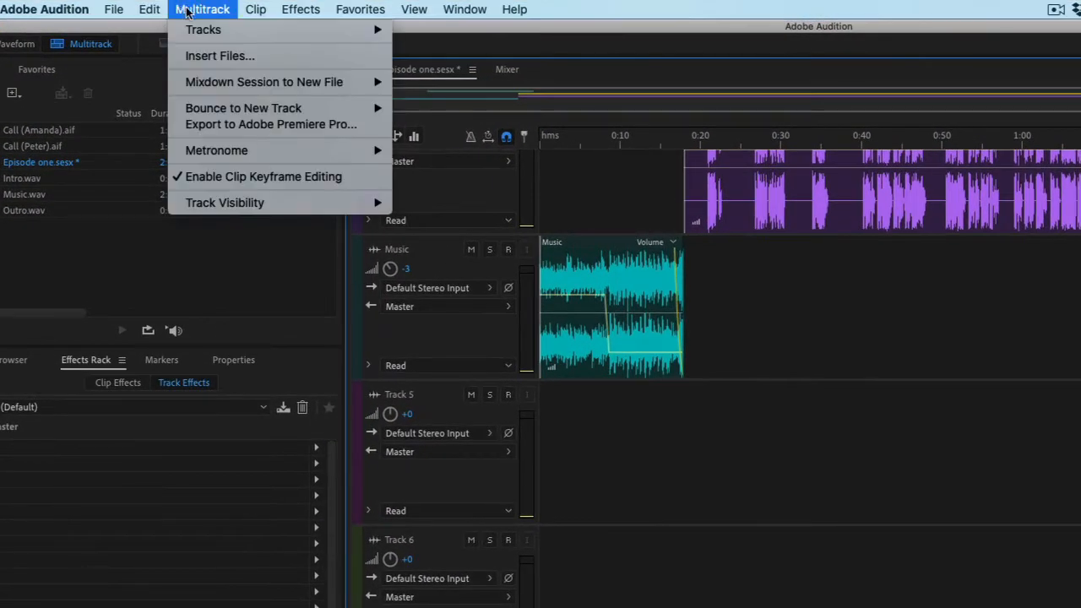
mouse_move(250, 30)
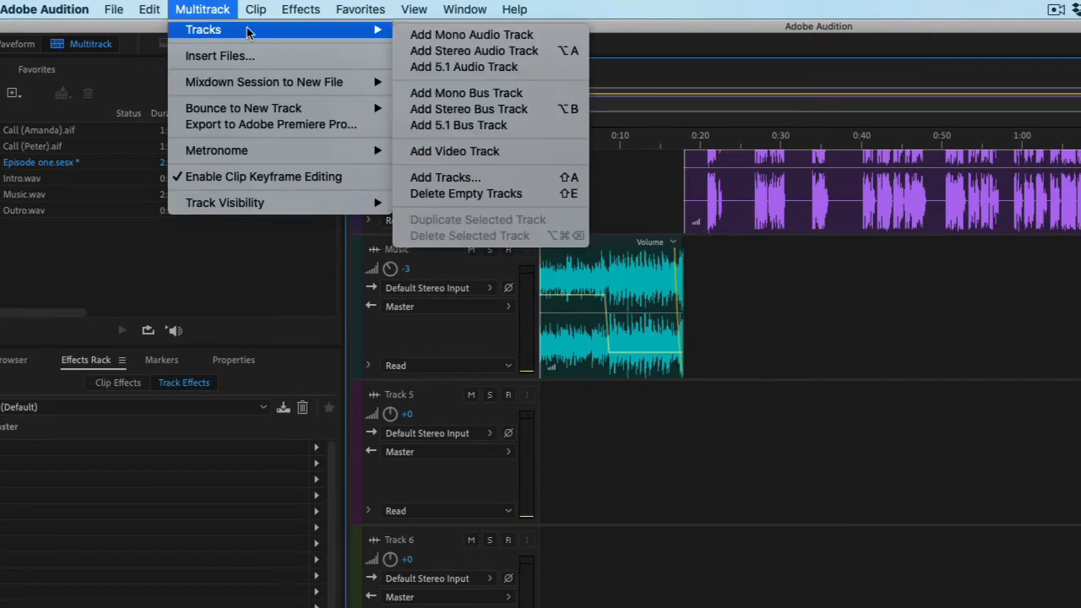
left_click(492, 196)
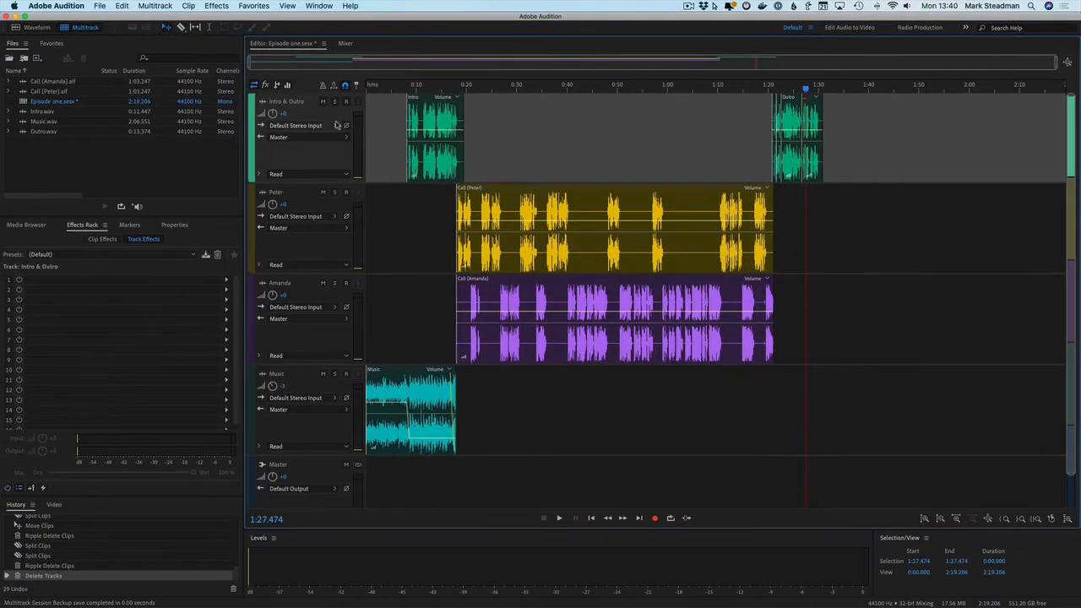
Step: Add a Multiband Compressor to the first effect slot of the Master track
scroll(323, 286, "down", 5)
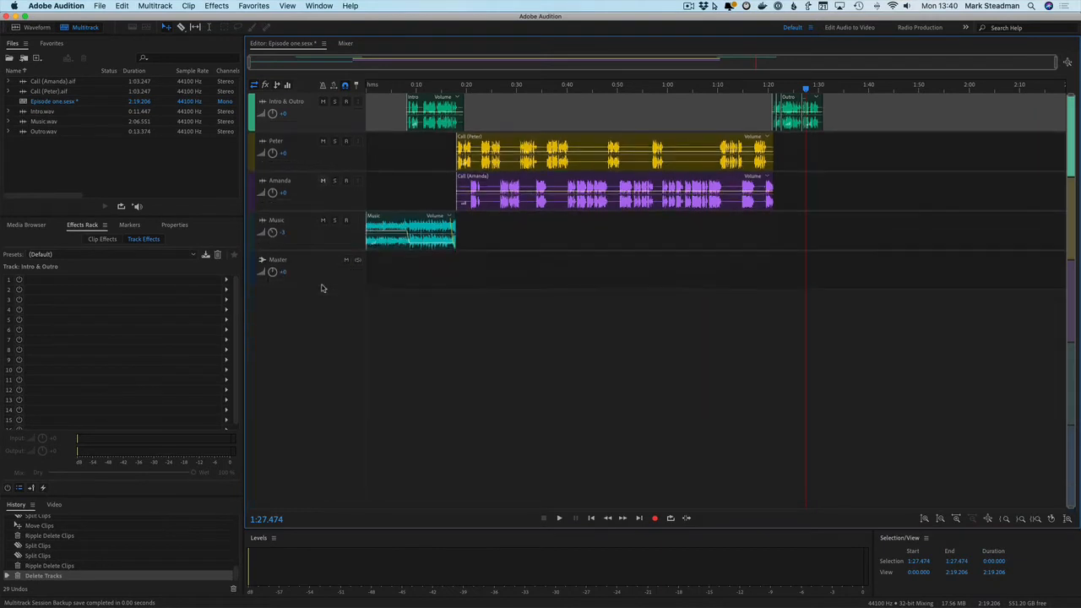
left_click(314, 251)
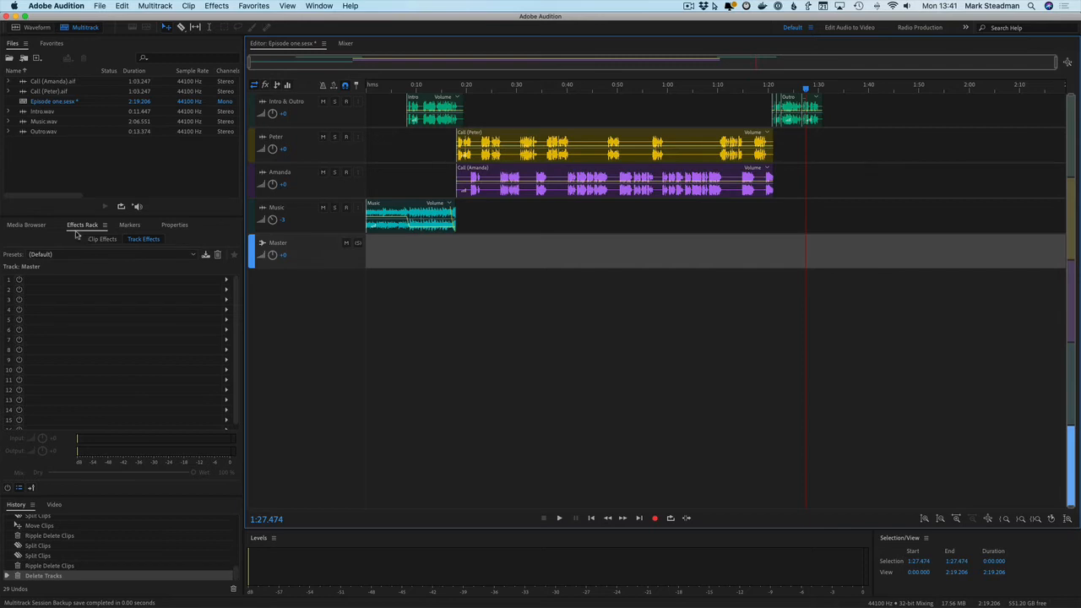
left_click(27, 226)
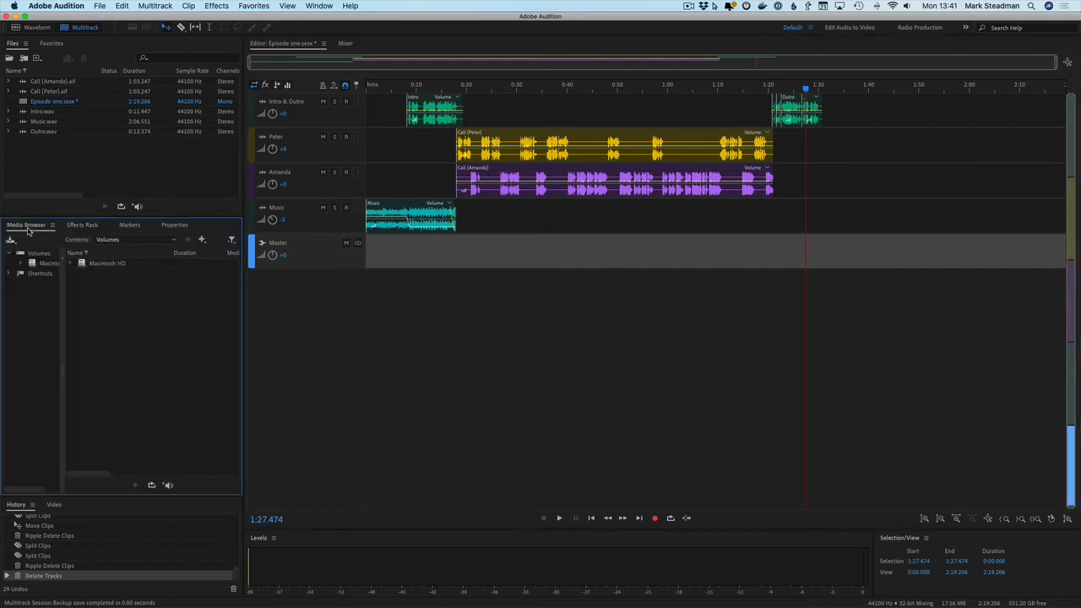
left_click(82, 226)
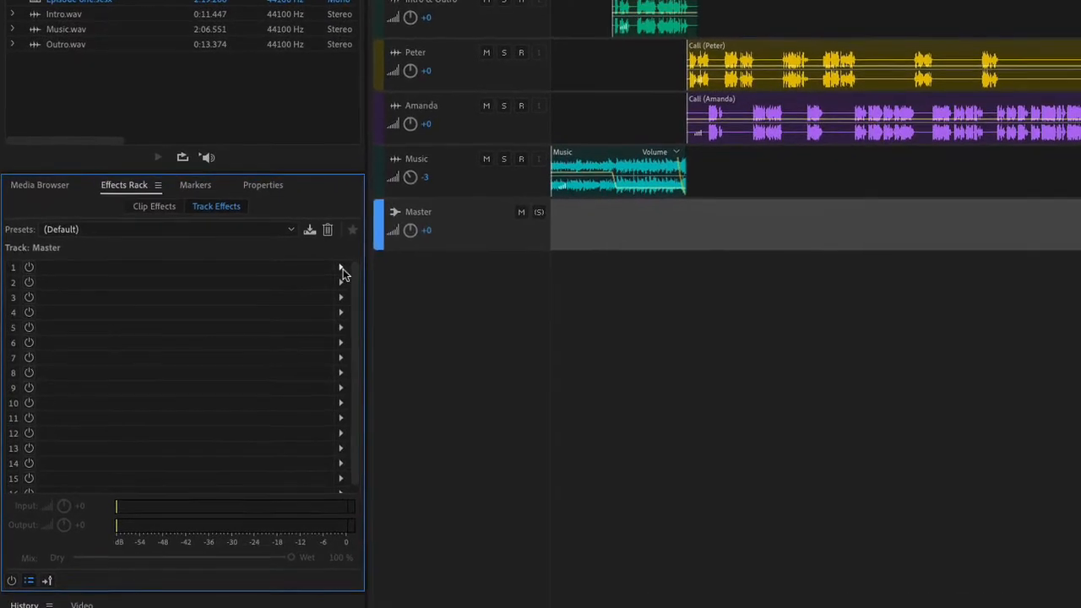
left_click(328, 270)
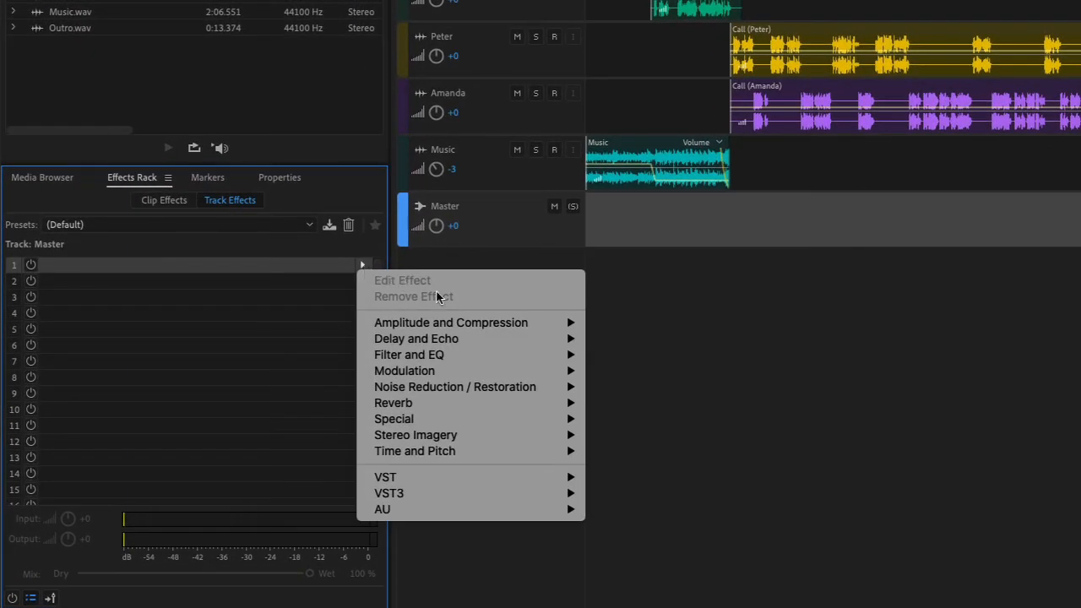
mouse_move(499, 324)
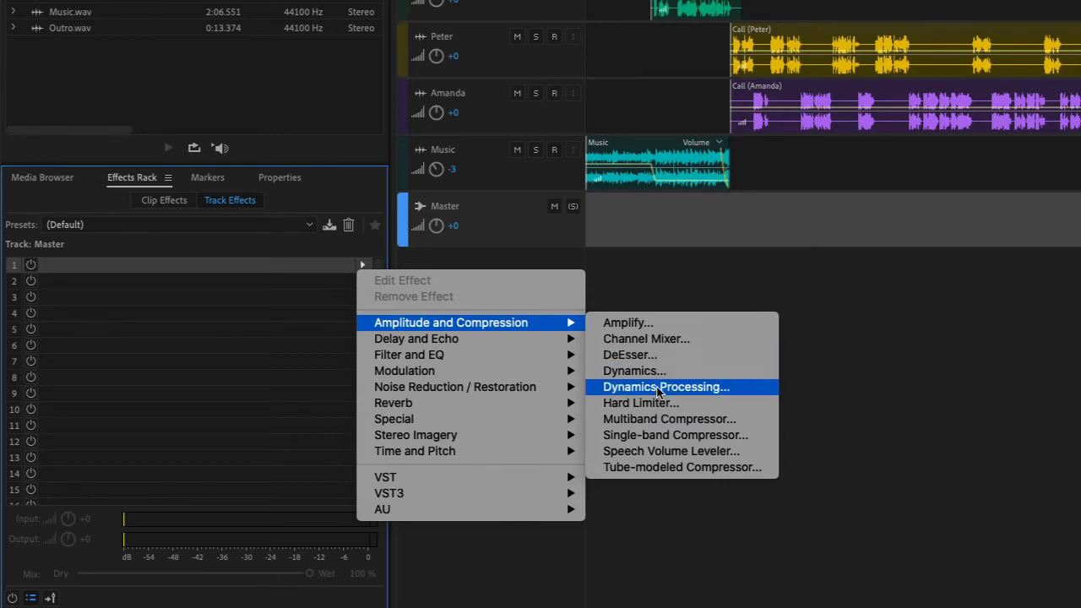
left_click(658, 420)
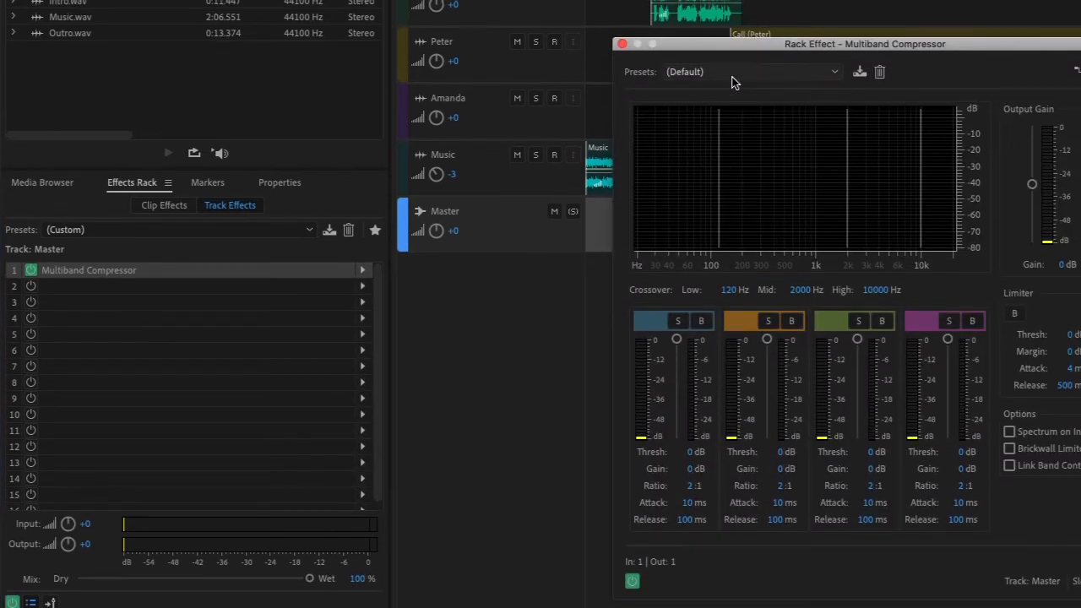
Step: Apply the Broadcast preset to the Master track's Multiband Compressor and close the effect window
left_click_drag(697, 72, 391, 13)
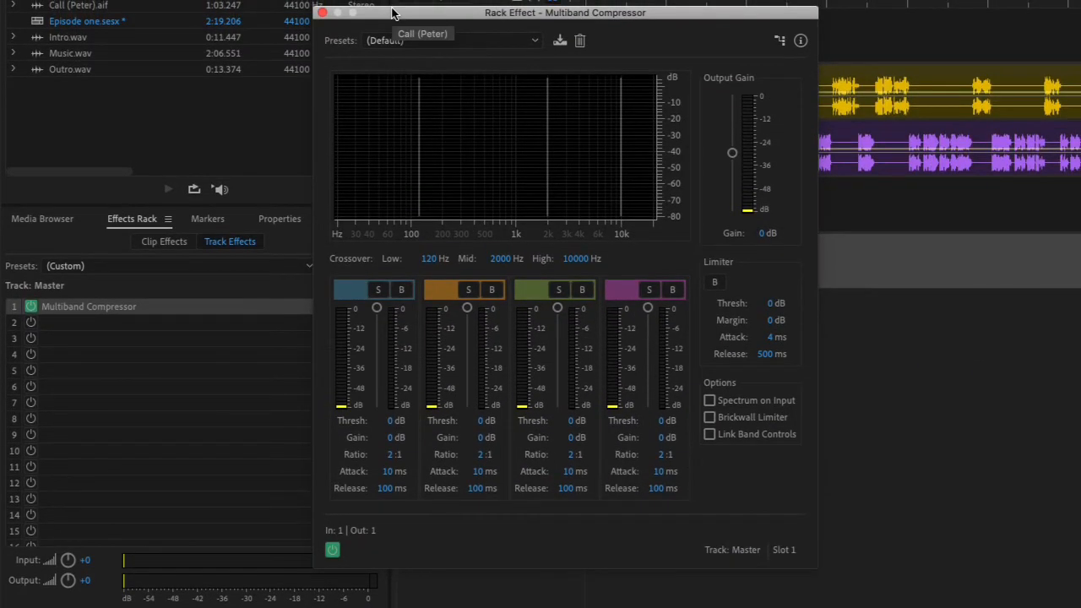
left_click(391, 40)
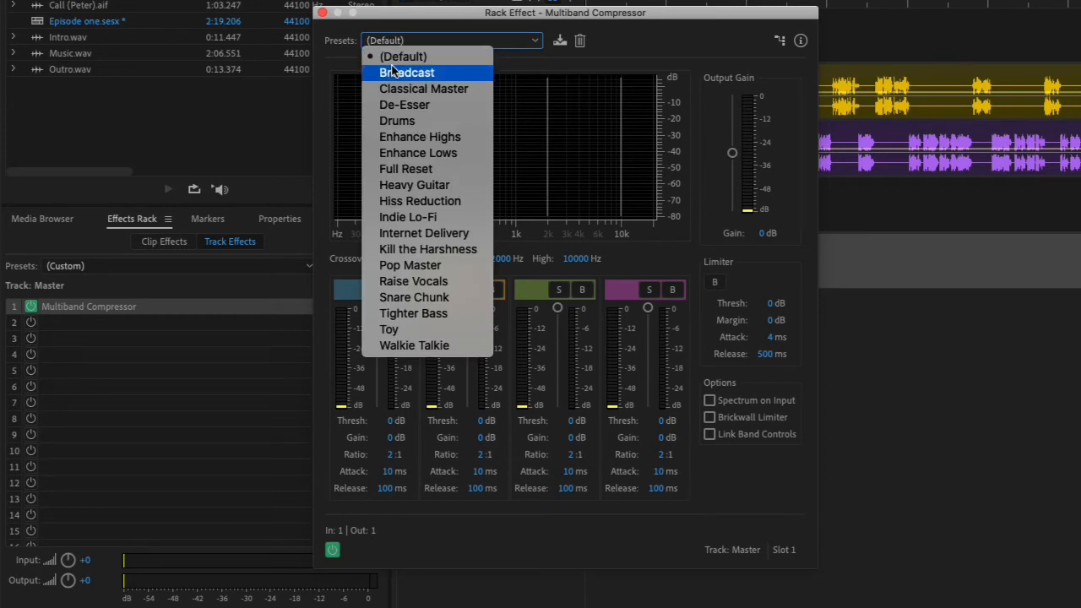
left_click(406, 73)
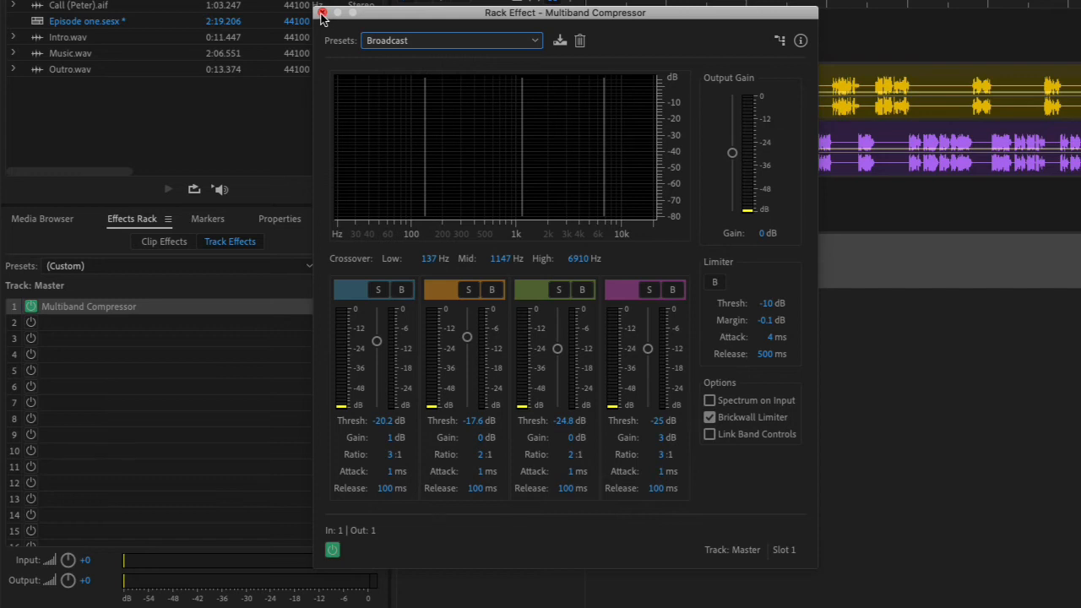
left_click(321, 15)
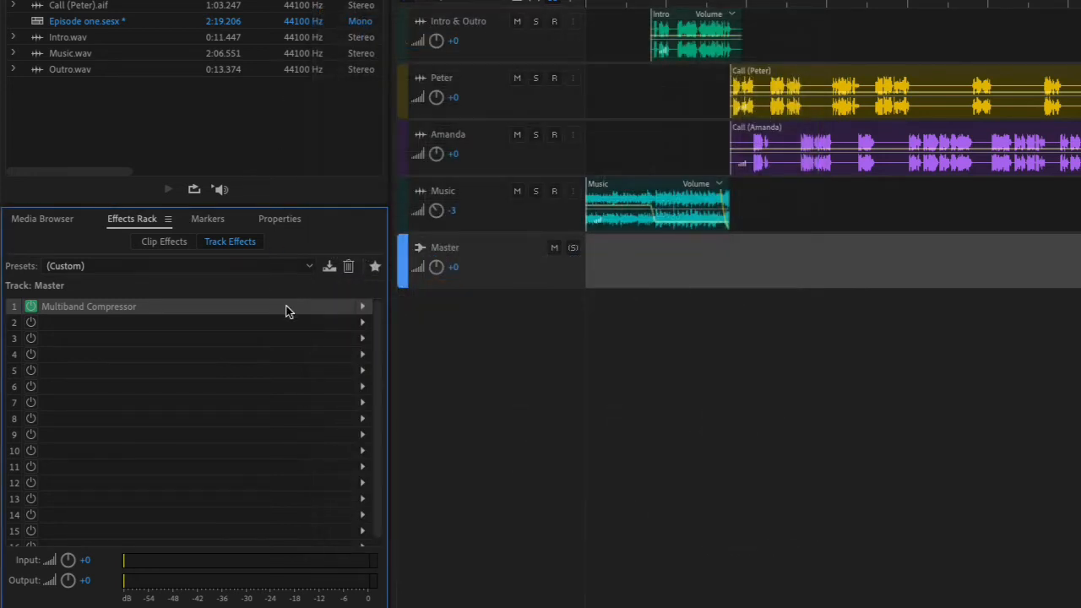
Step: Add a Hard Limiter to the Master track's second effect slot with the Limit to -3dB preset
left_click(362, 324)
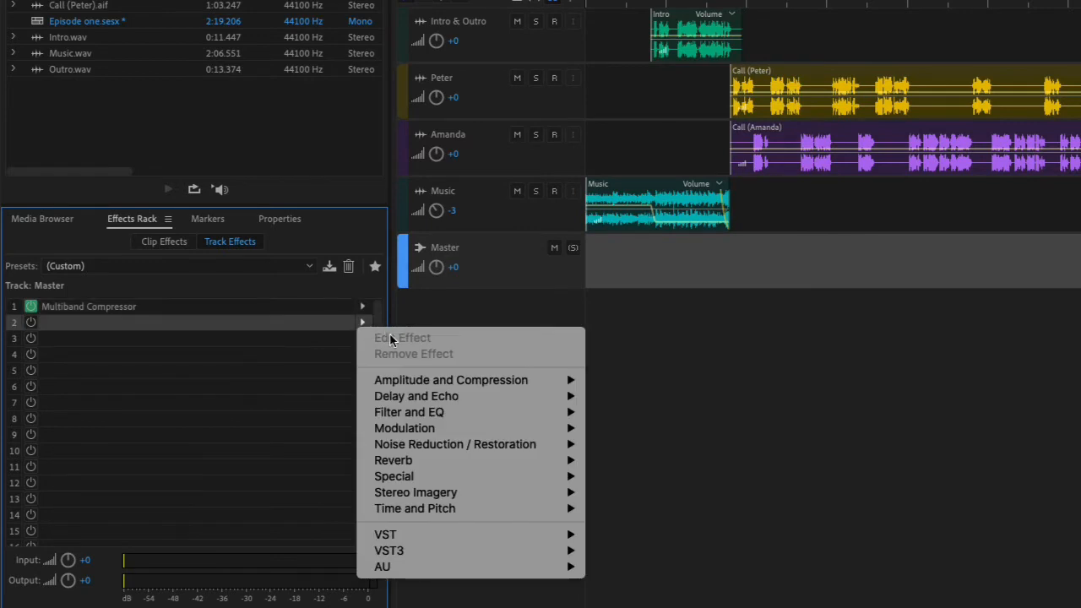
mouse_move(460, 380)
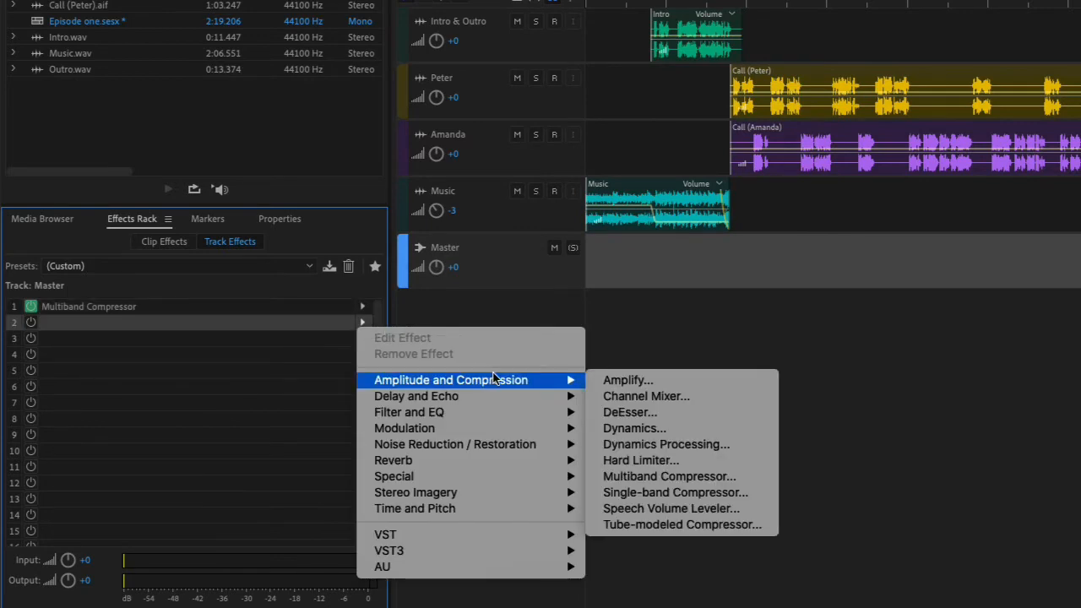
left_click(688, 460)
left_click(777, 242)
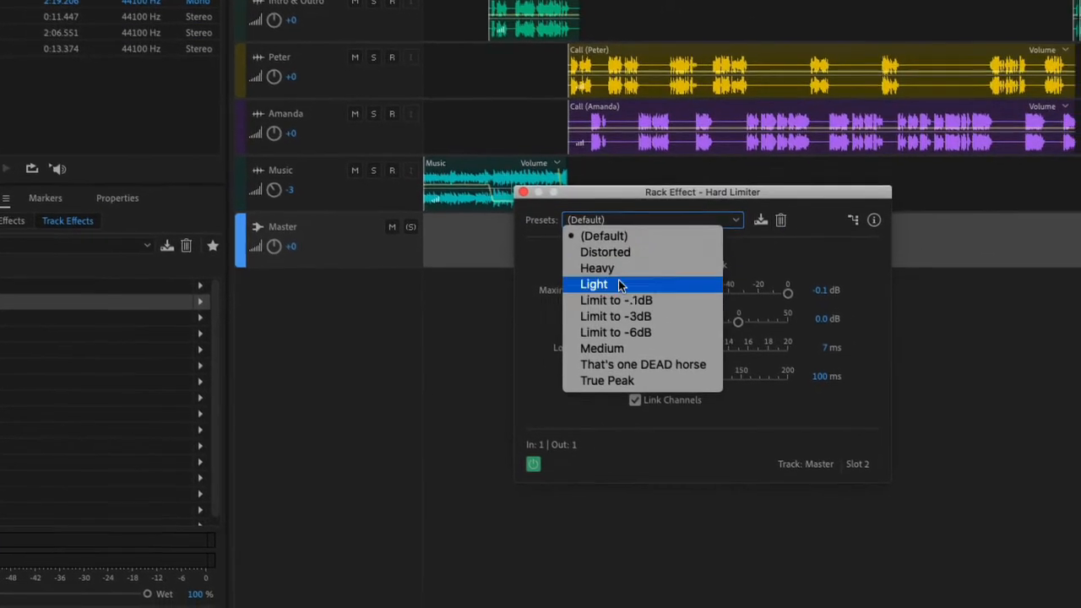
left_click(453, 295)
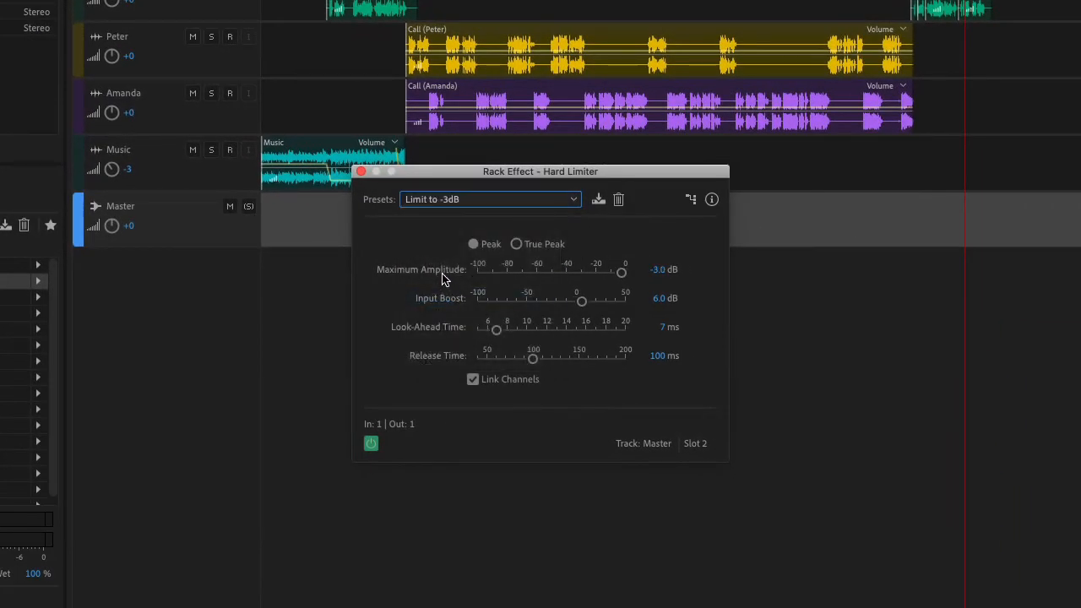
left_click(360, 172)
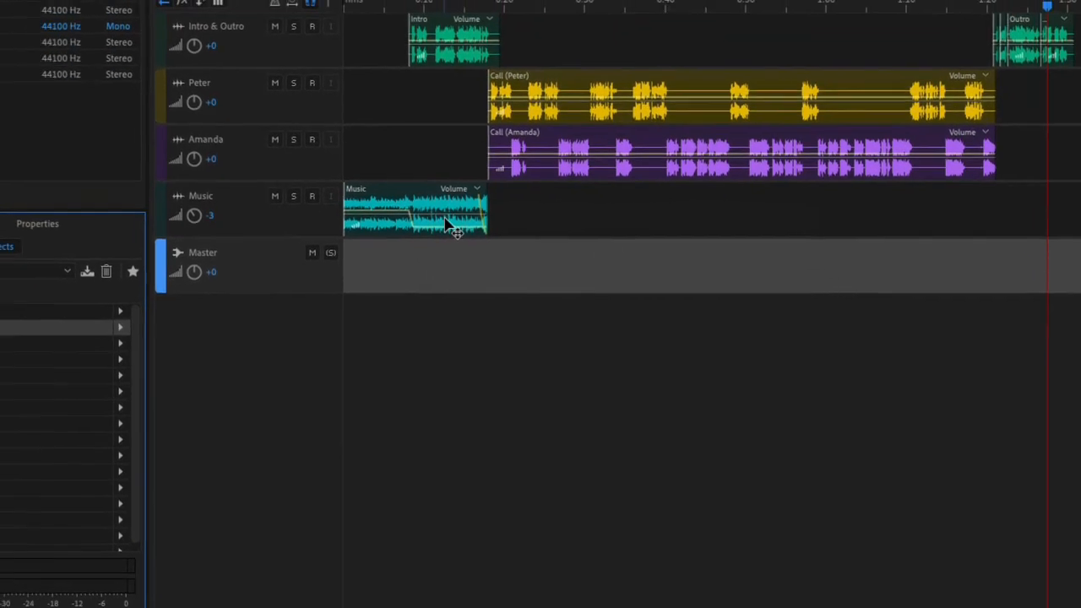
Step: Open the multitrack mixdown export for the entire session, with MP3 Audio as the format
key("alt+equal")
key("alt+equal")
key("alt+equal")
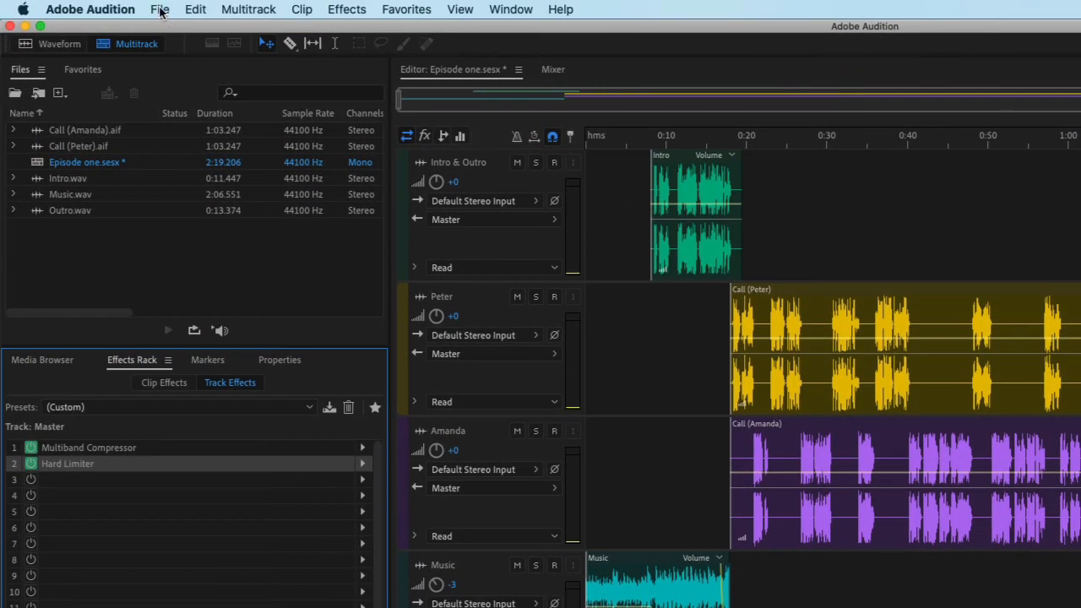
left_click(159, 10)
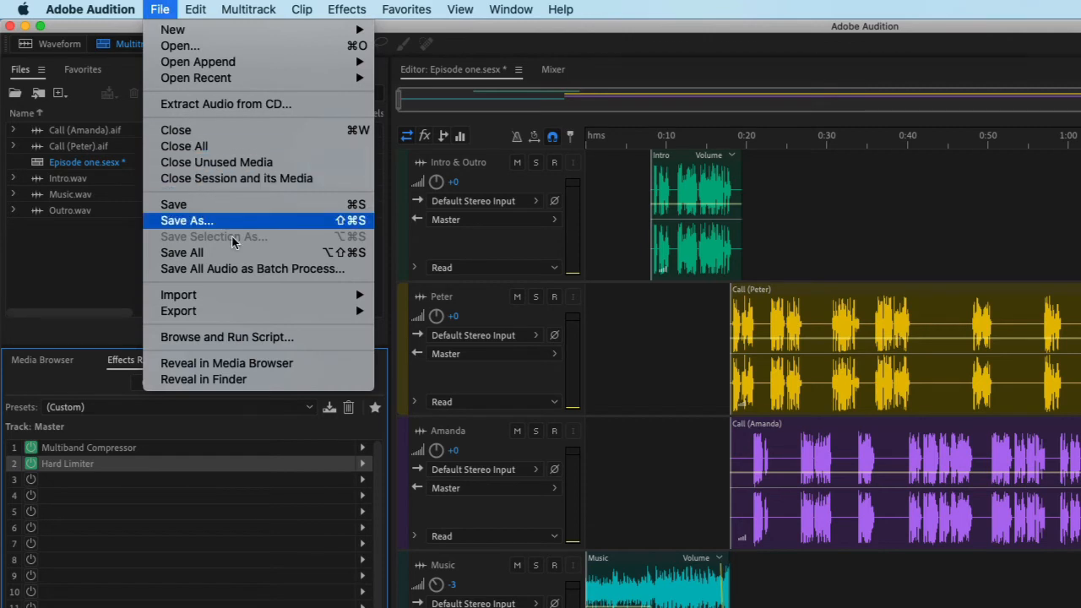
mouse_move(308, 311)
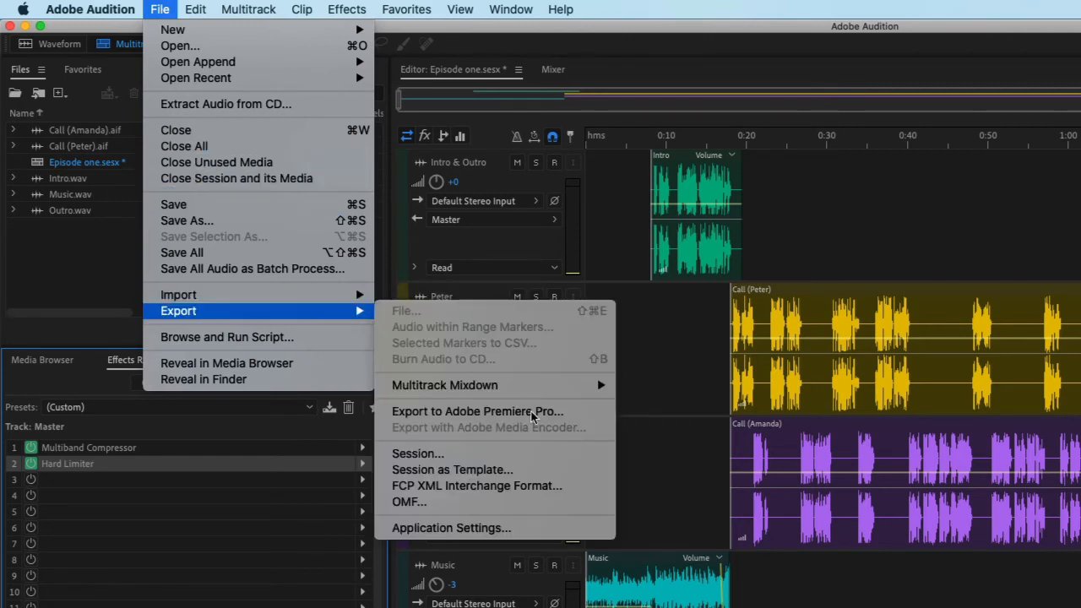
mouse_move(561, 390)
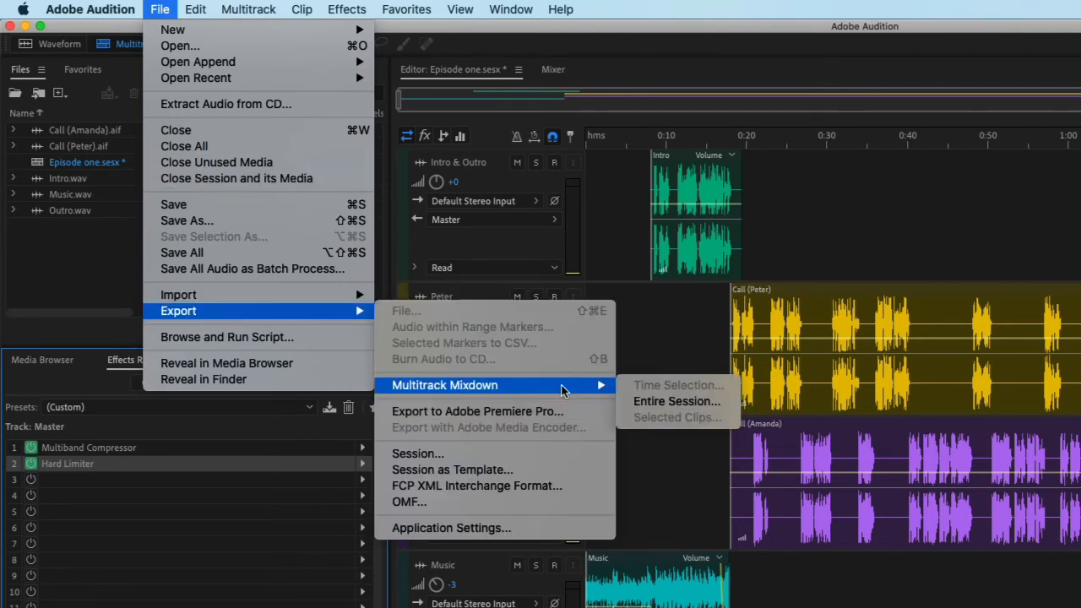
left_click(688, 402)
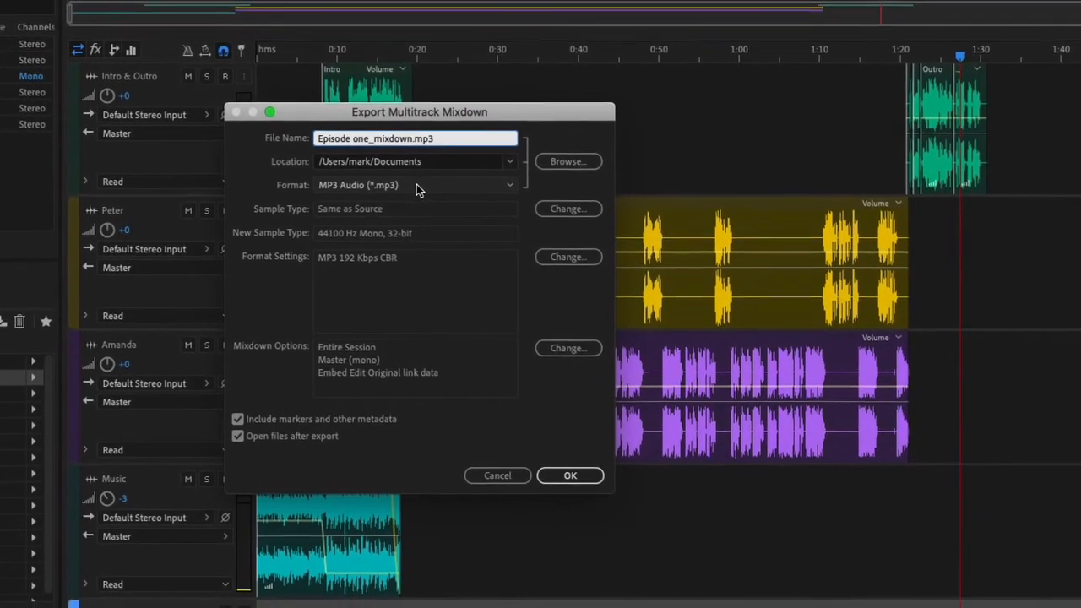
left_click(541, 217)
left_click(375, 174)
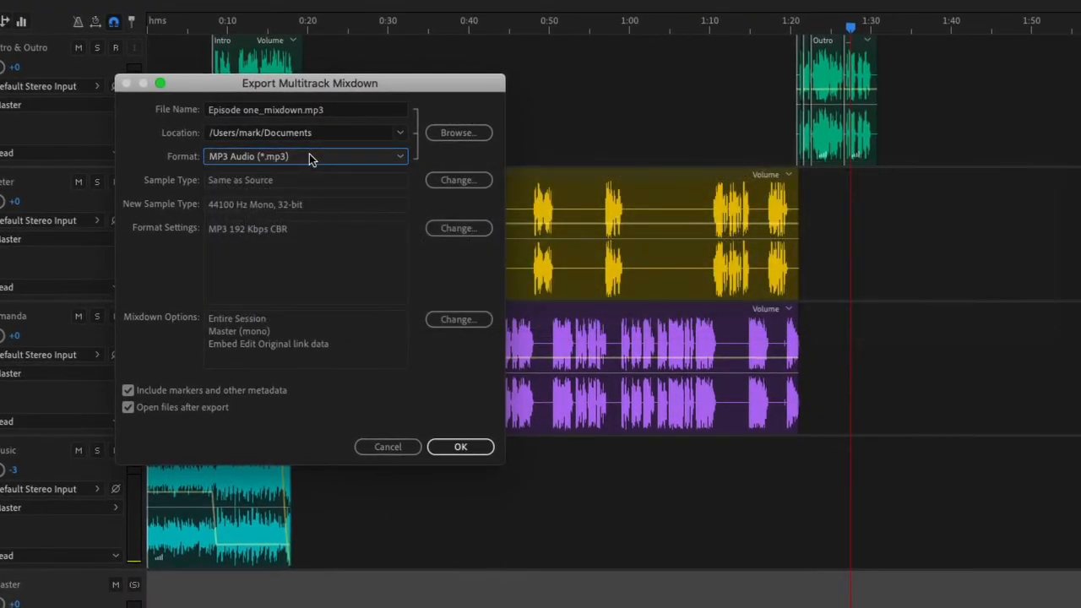
Step: Set the MP3 bitrate to 64 Kbps (44100 Hz) and export the session mixdown
left_click(456, 229)
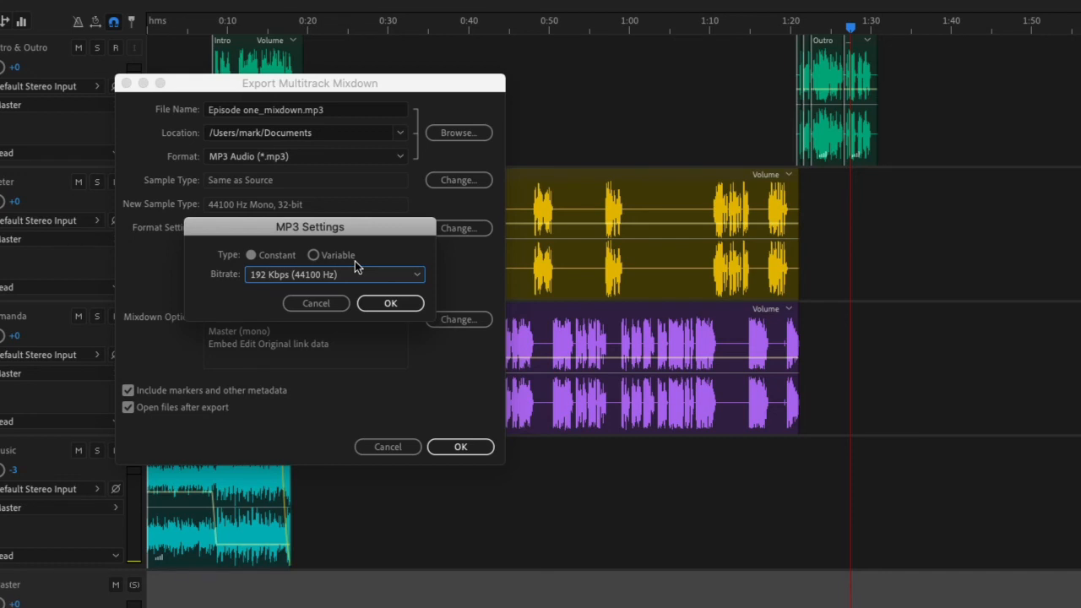
left_click(281, 278)
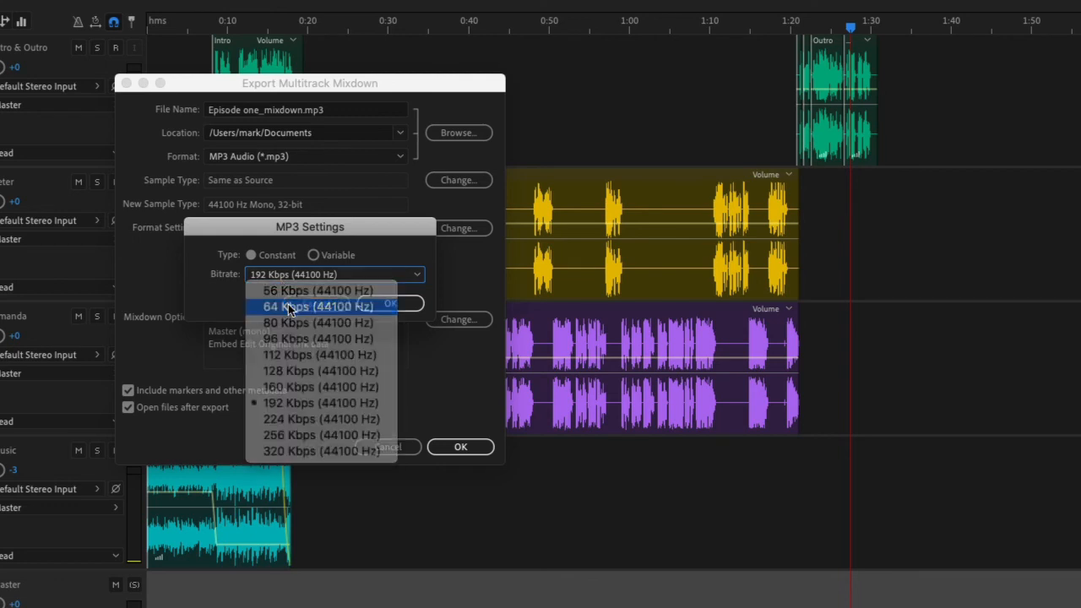
left_click(288, 306)
left_click(382, 305)
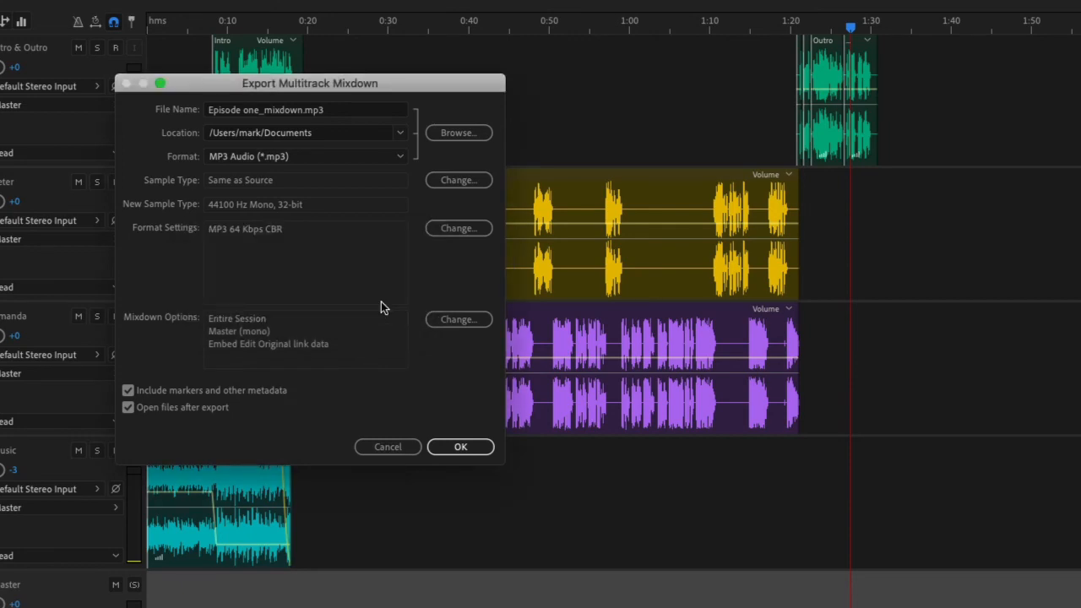
left_click(461, 447)
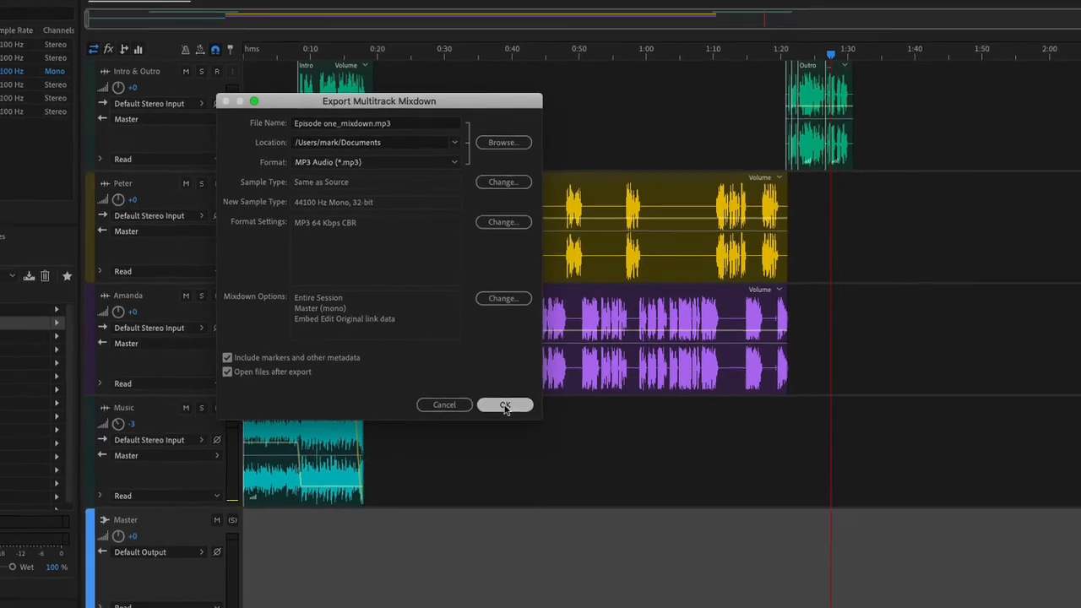